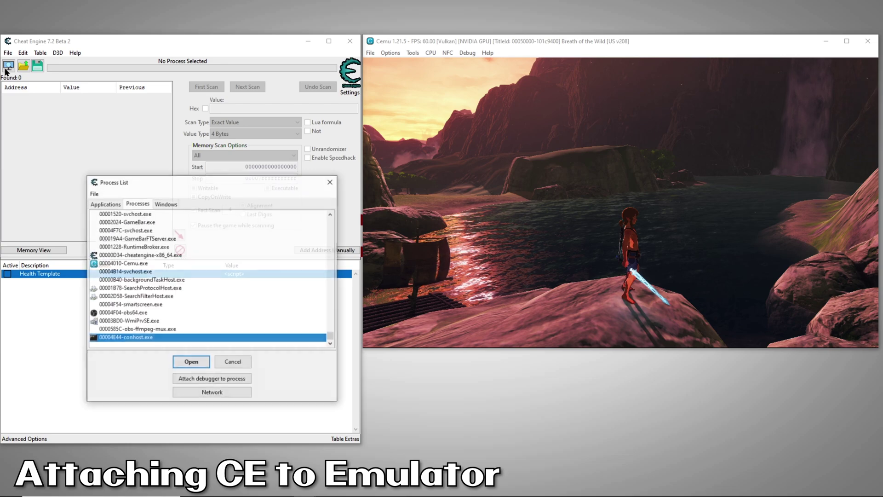
- Attach Cheat Engine to Cemu.exe and keep the existing address list
click(138, 263)
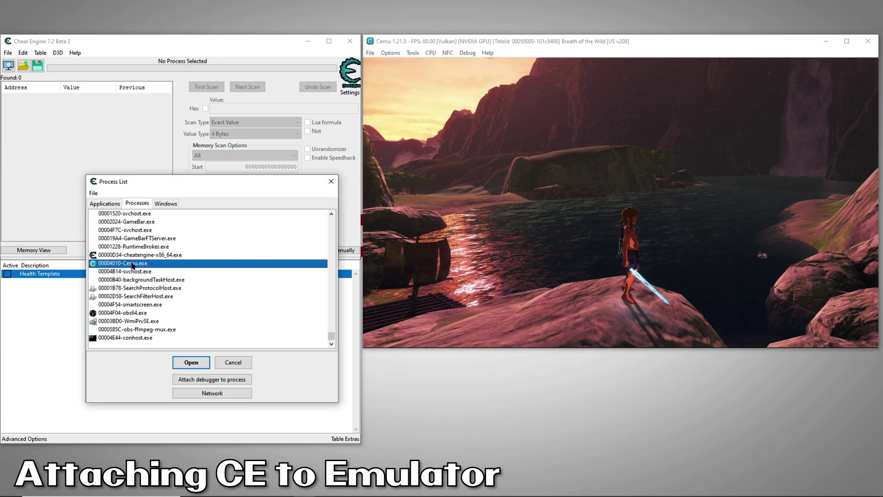
click(188, 362)
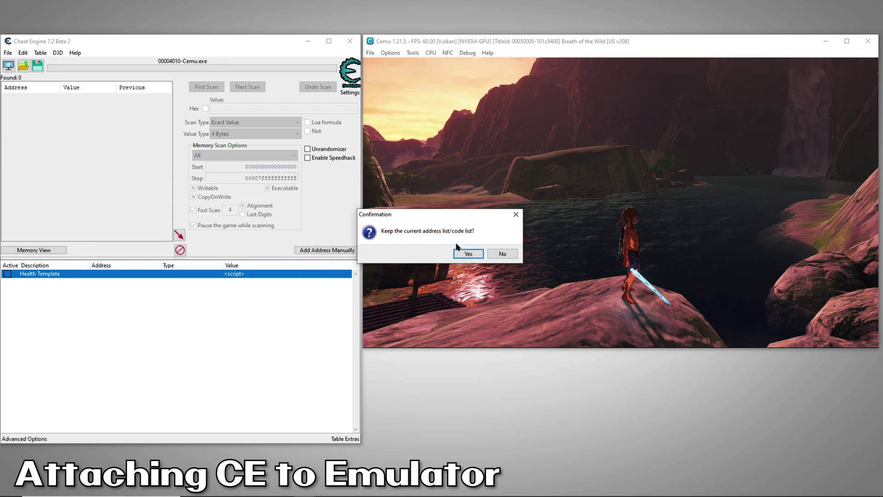
click(465, 252)
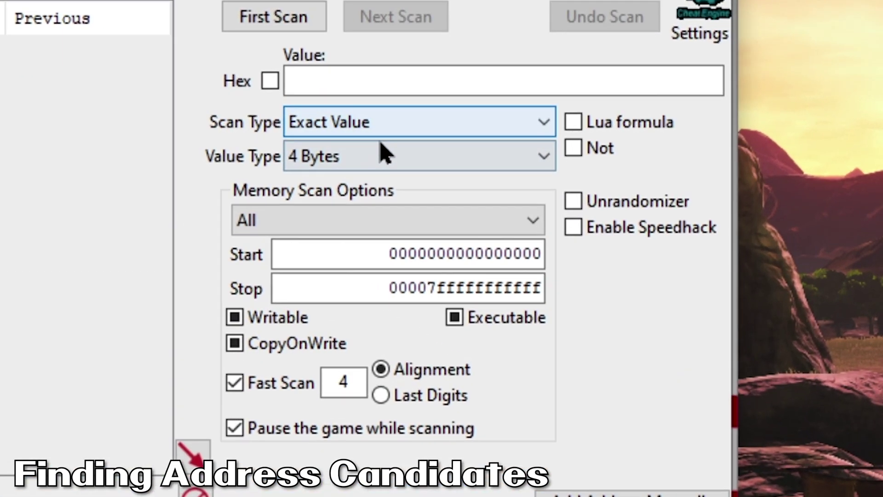
- Run a first scan for an unknown initial value of type Float Big Endian
click(392, 172)
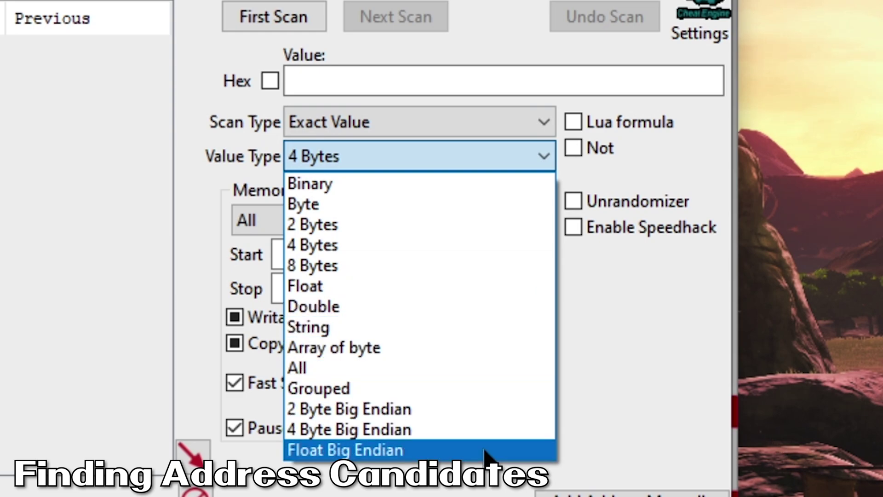
click(486, 450)
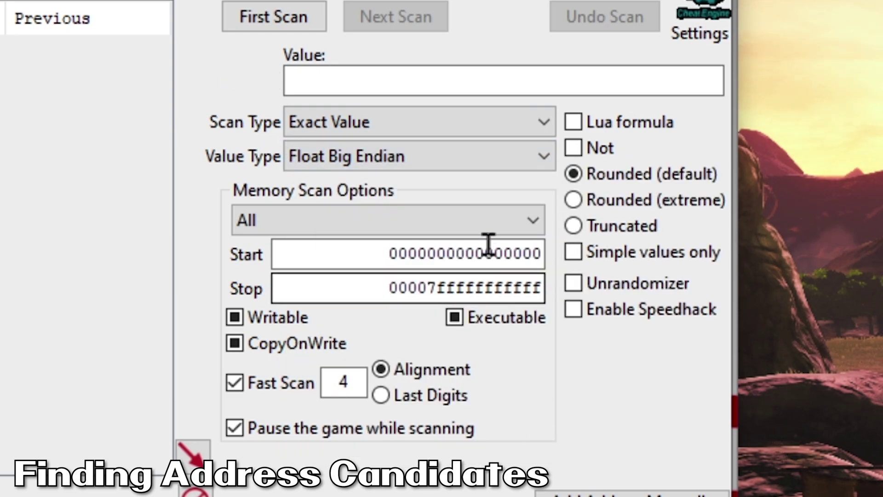
click(435, 115)
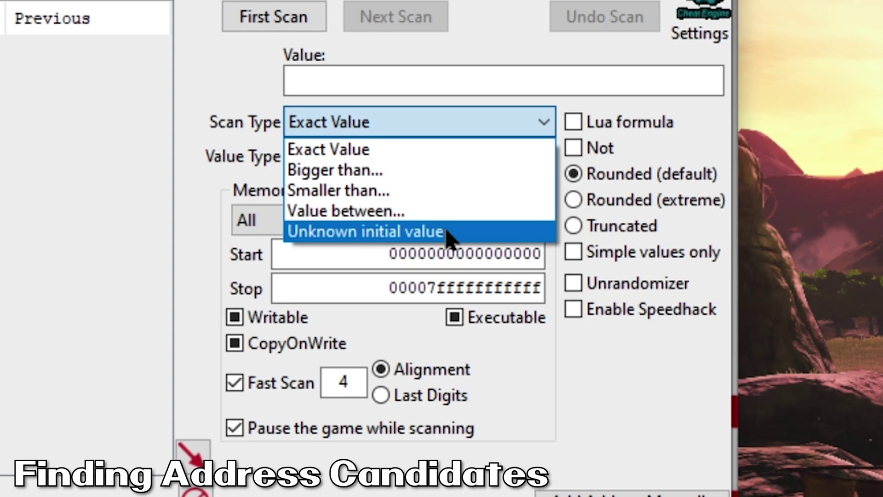
click(478, 236)
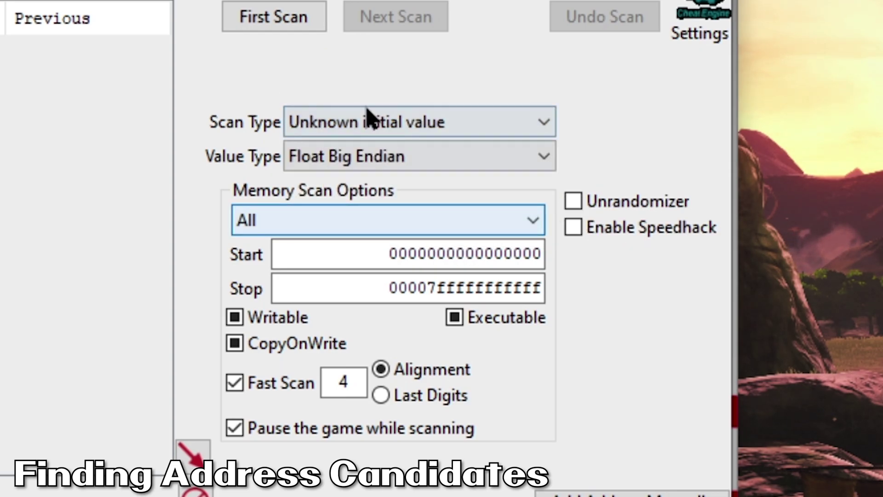
click(291, 23)
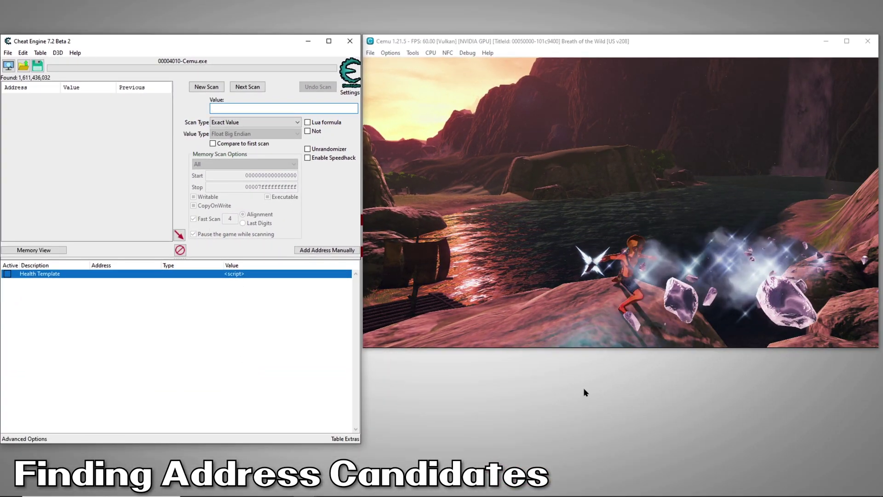
- Narrow the results with Decreased, then Increased, then repeated Unchanged value scans
click(241, 121)
click(243, 174)
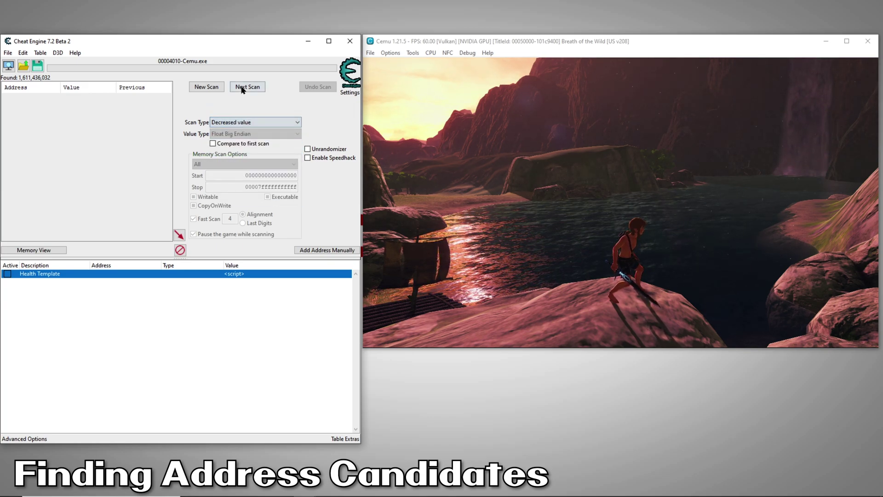
click(240, 89)
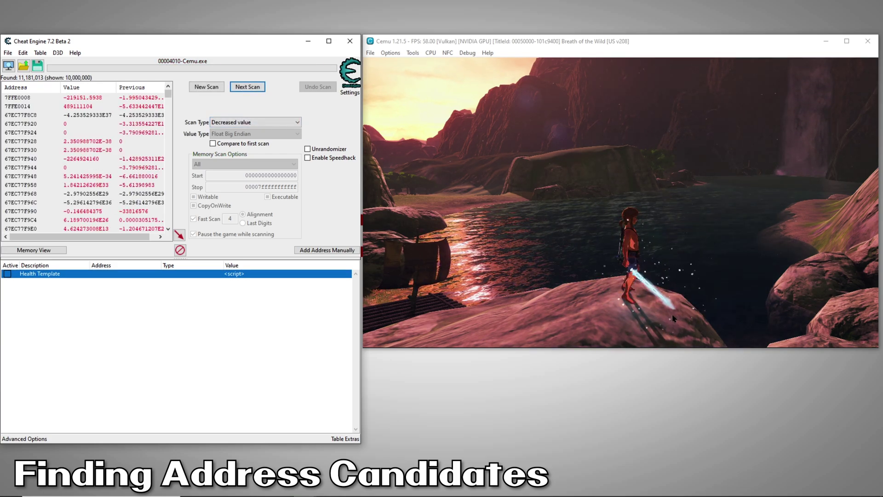
click(250, 122)
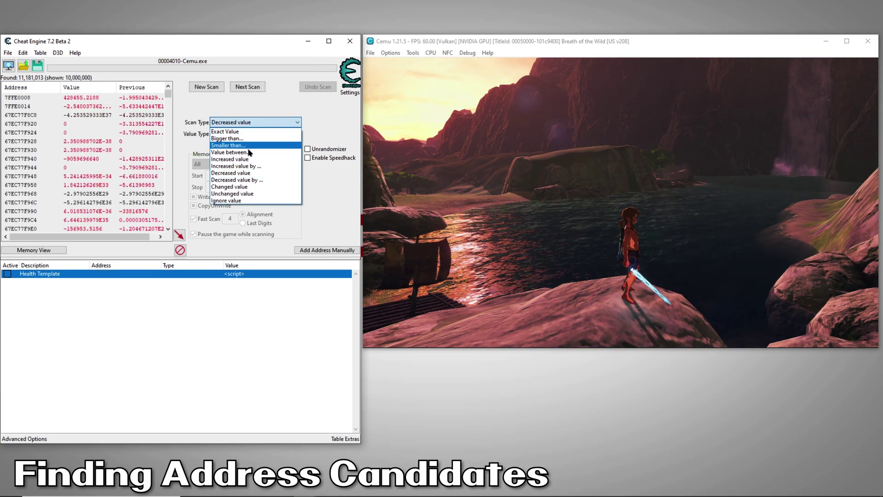
click(244, 159)
click(243, 88)
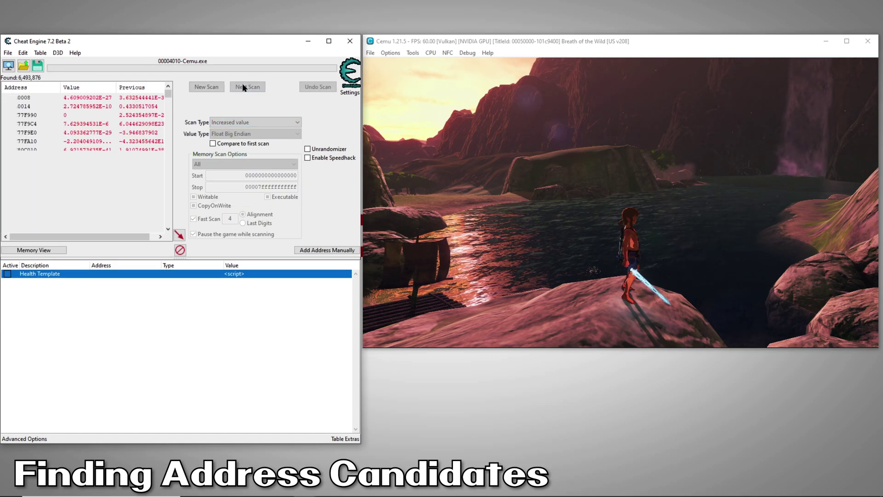
click(257, 122)
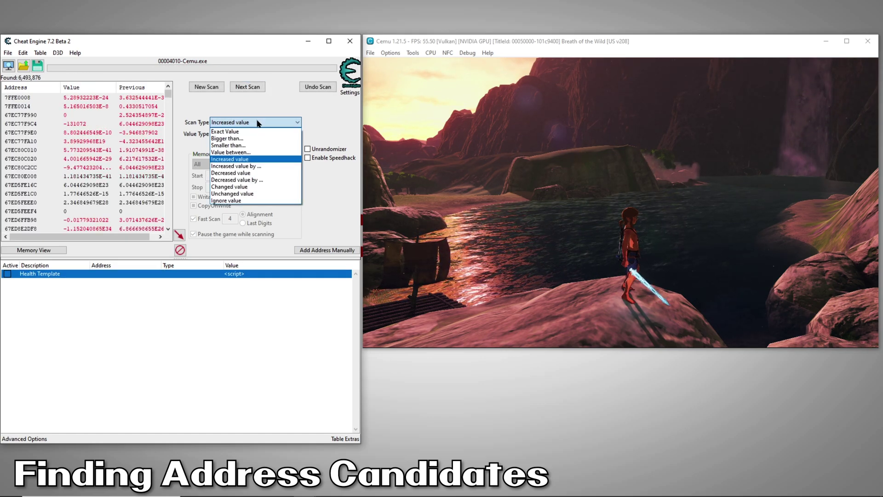
click(255, 194)
click(252, 88)
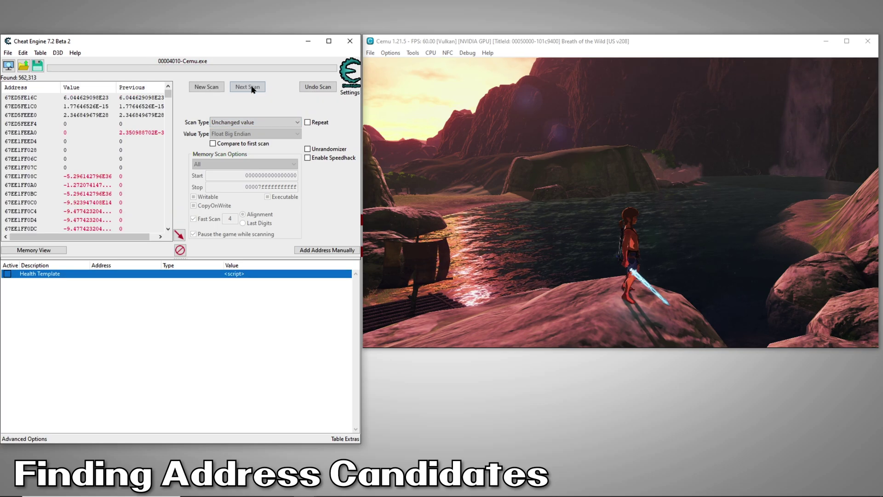
click(252, 88)
click(252, 87)
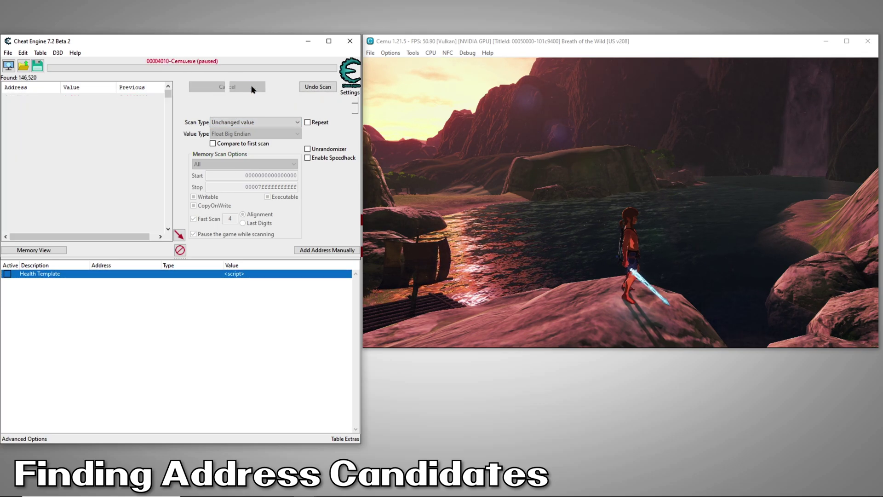
click(252, 87)
click(252, 87)
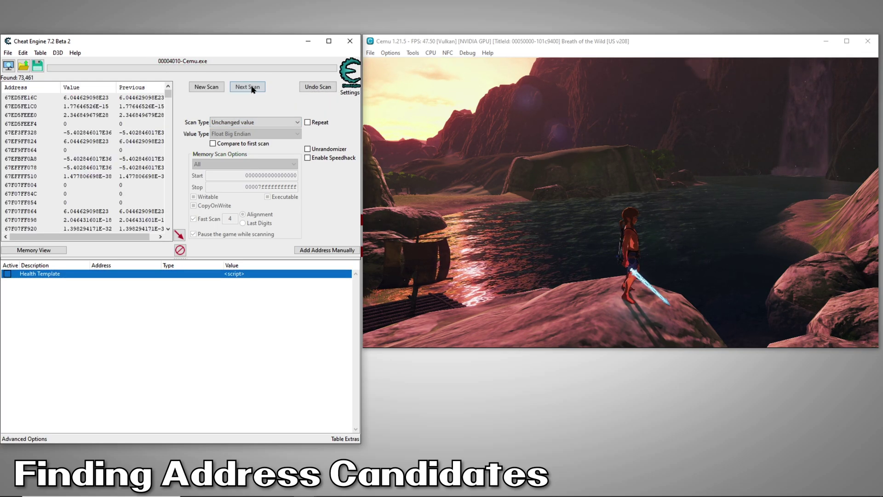
click(252, 87)
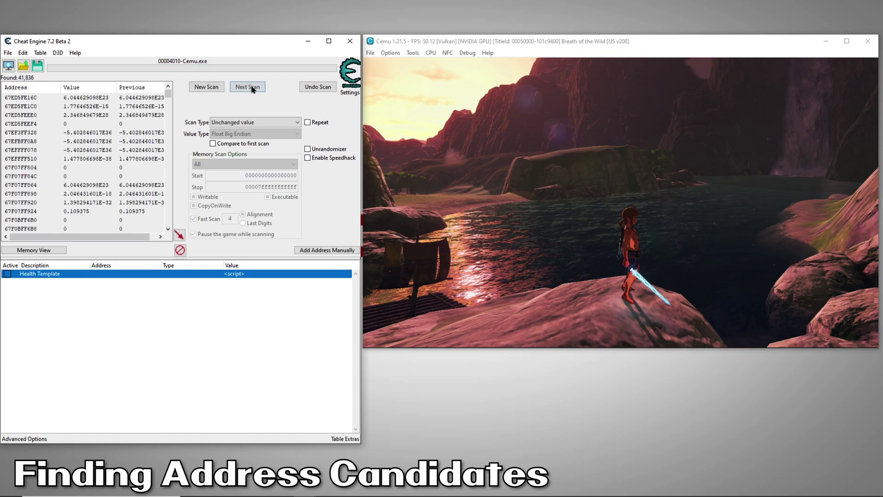
click(252, 88)
click(252, 88)
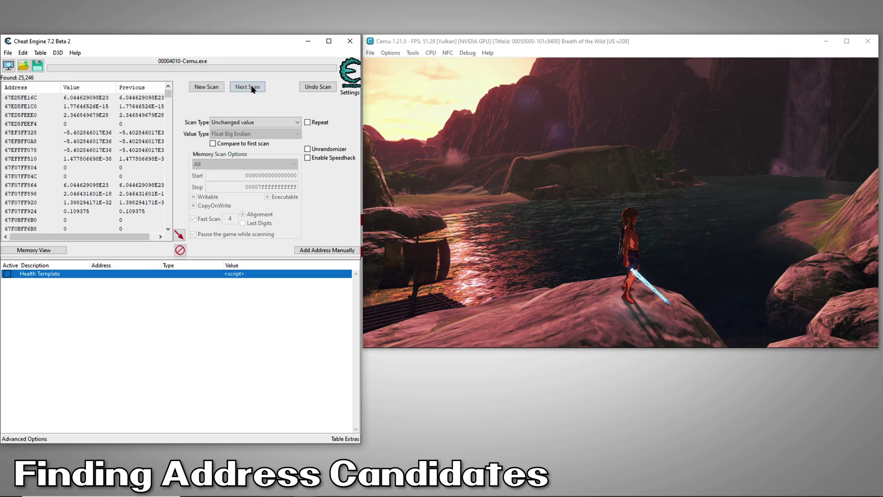
click(252, 87)
click(252, 87)
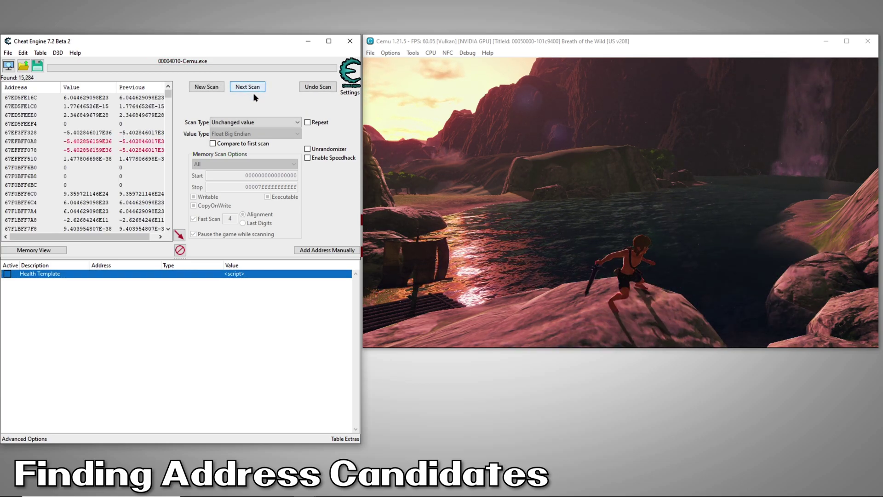
- Continue with Decreased, Unchanged and Increased scans until 103 candidates remain
click(252, 122)
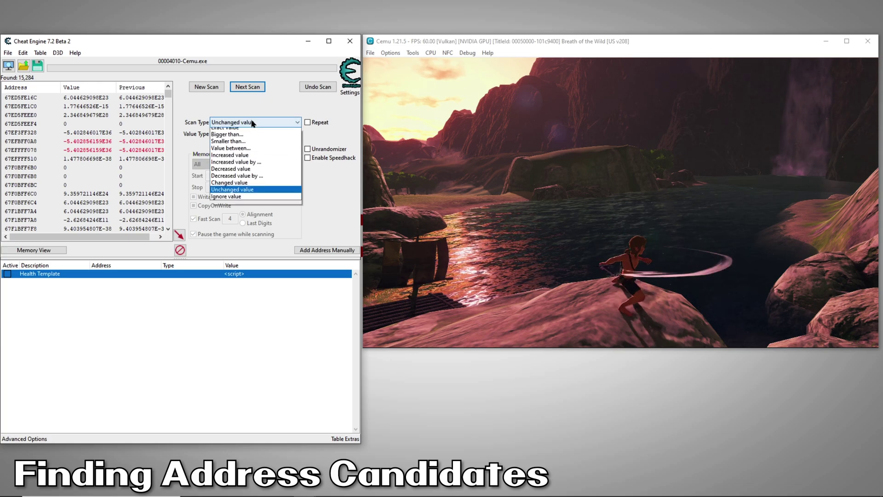
click(253, 174)
click(248, 87)
click(252, 87)
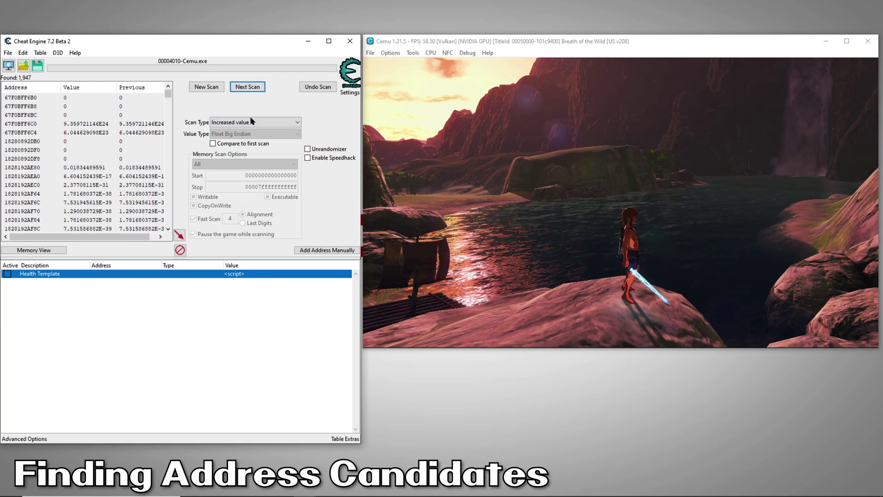
click(252, 122)
click(253, 196)
click(253, 88)
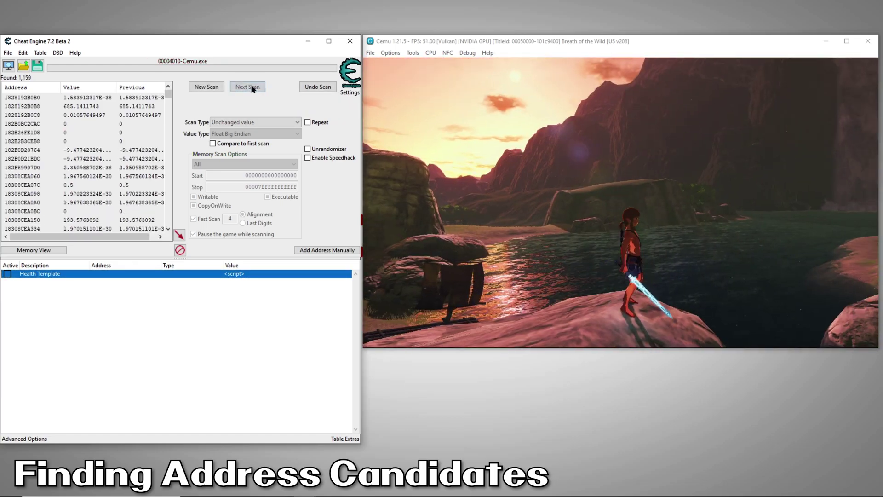
click(253, 87)
click(248, 122)
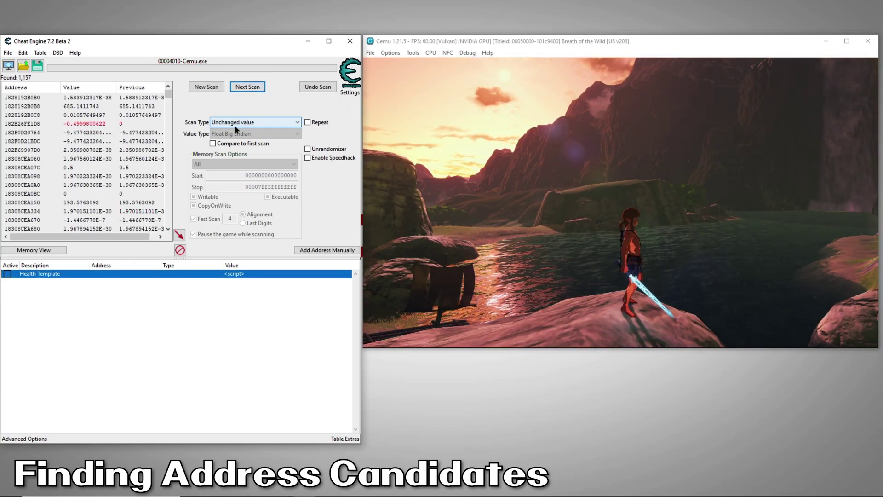
click(253, 122)
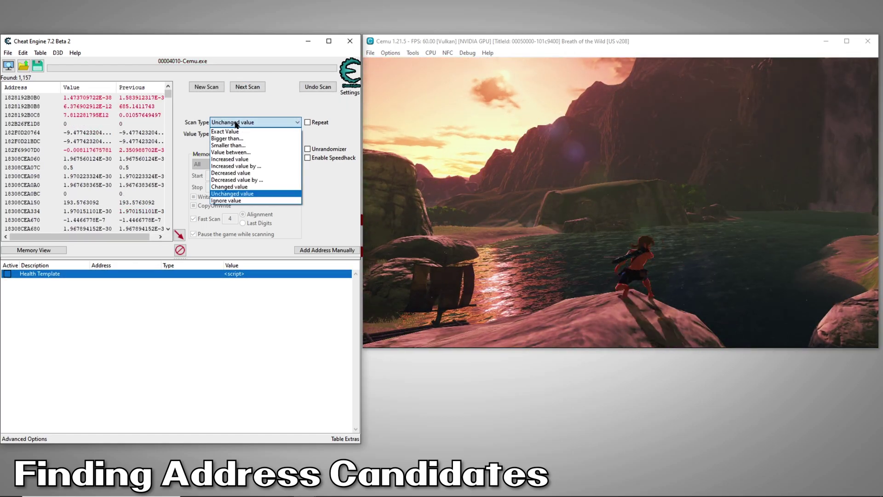
click(242, 154)
click(248, 87)
click(249, 87)
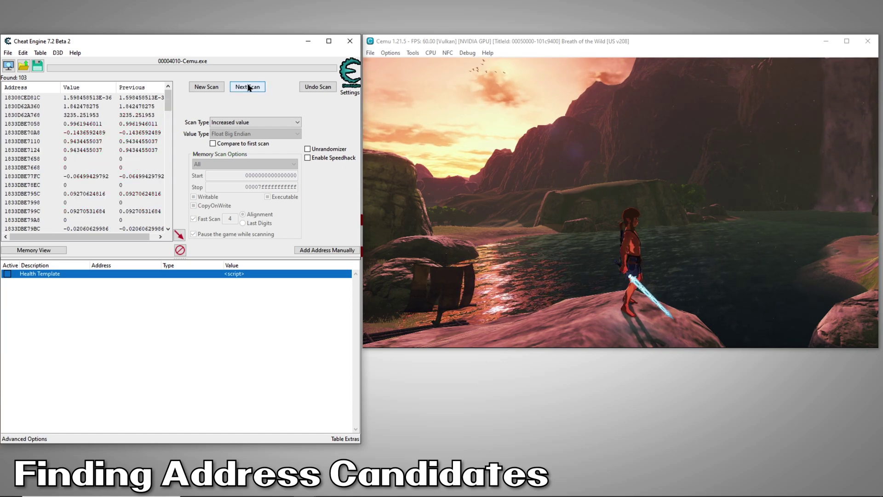
- Add results 1830D62A768 and 1833F6894F8 to the address list
double_click(82, 116)
scroll(90, 161, down, 10)
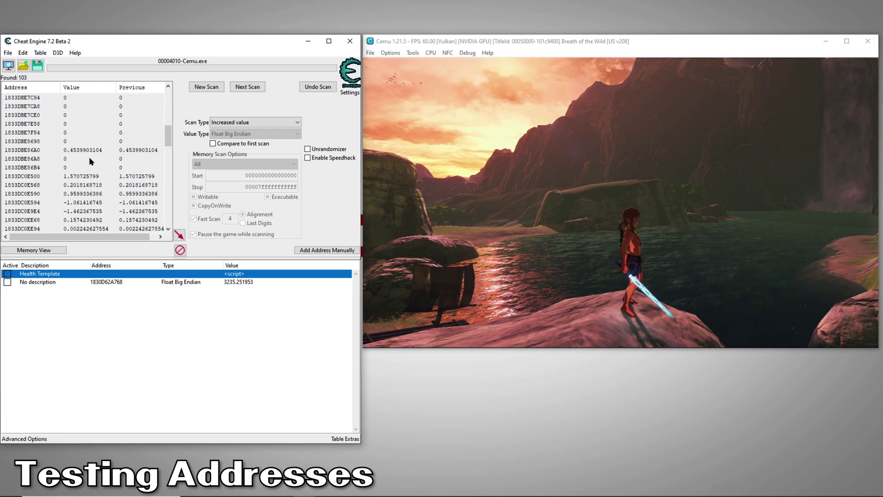
scroll(90, 161, down, 4)
scroll(91, 161, down, 2)
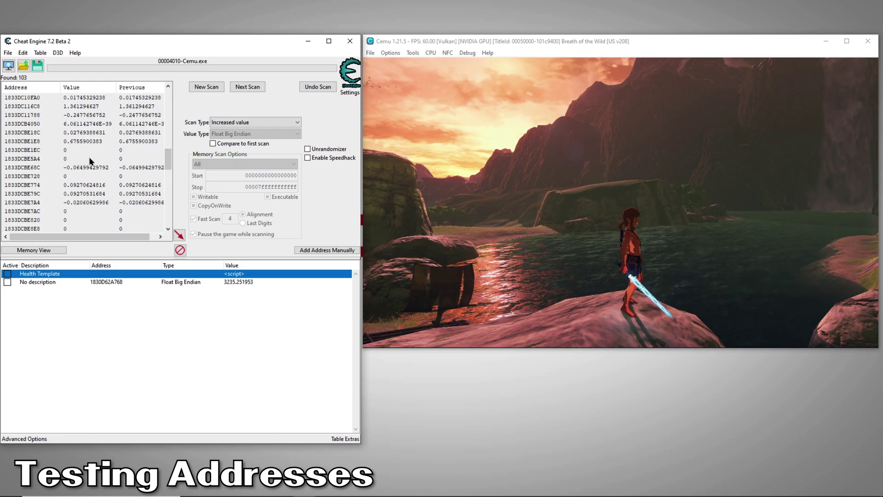
scroll(92, 157, up, 1)
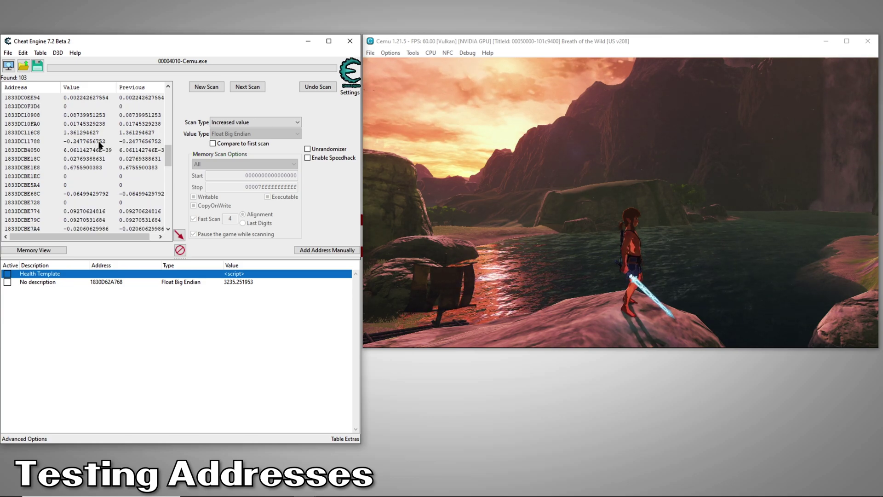
scroll(100, 145, down, 10)
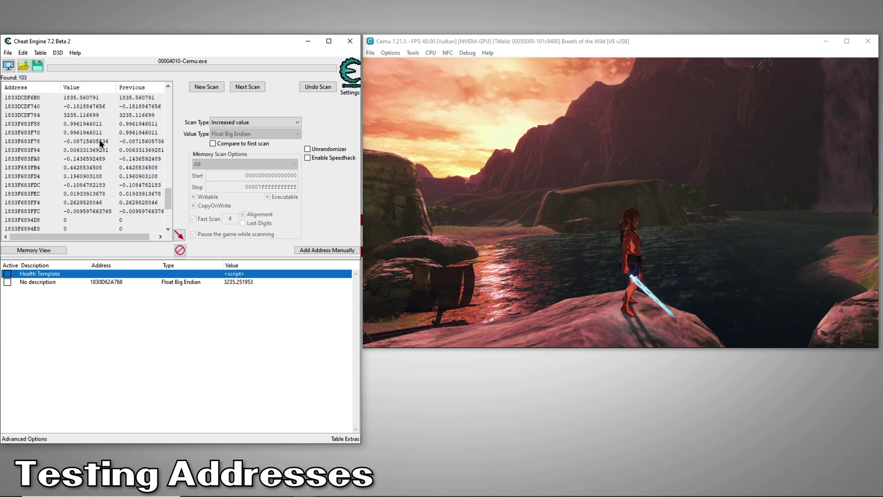
scroll(100, 144, down, 4)
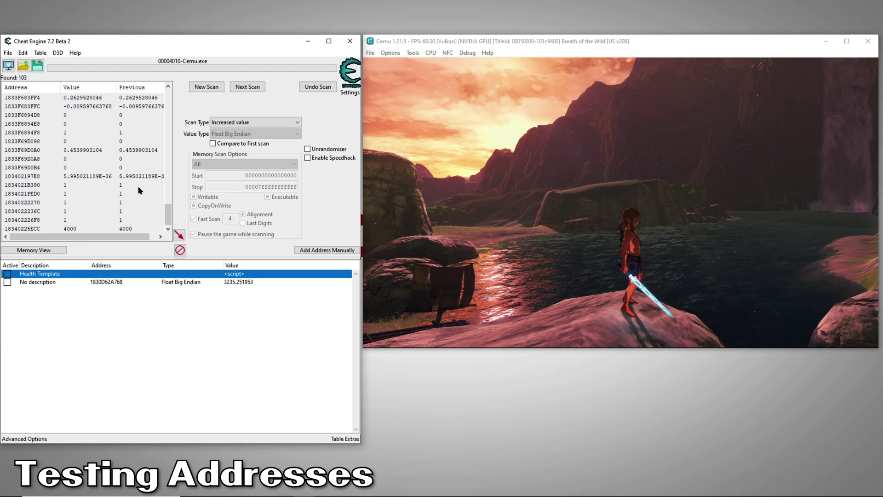
double_click(81, 133)
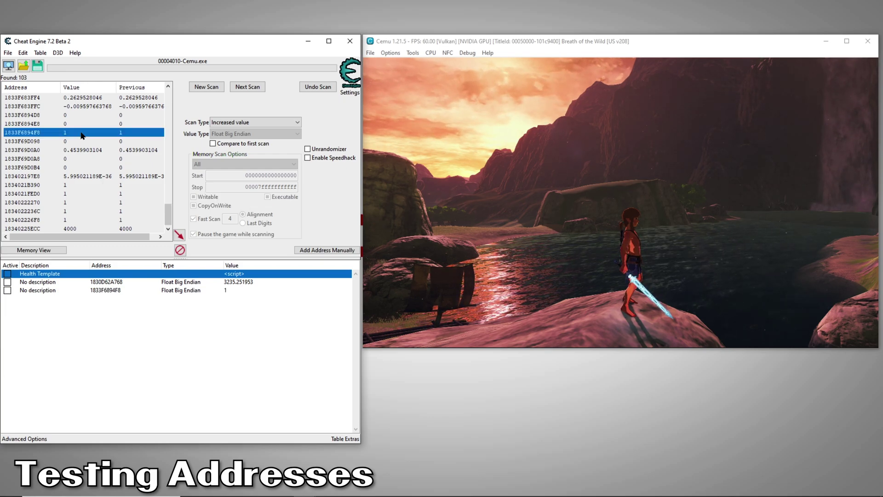
- Add the block of results from 1834021B390 through 18340225ECC to the address list
click(81, 185)
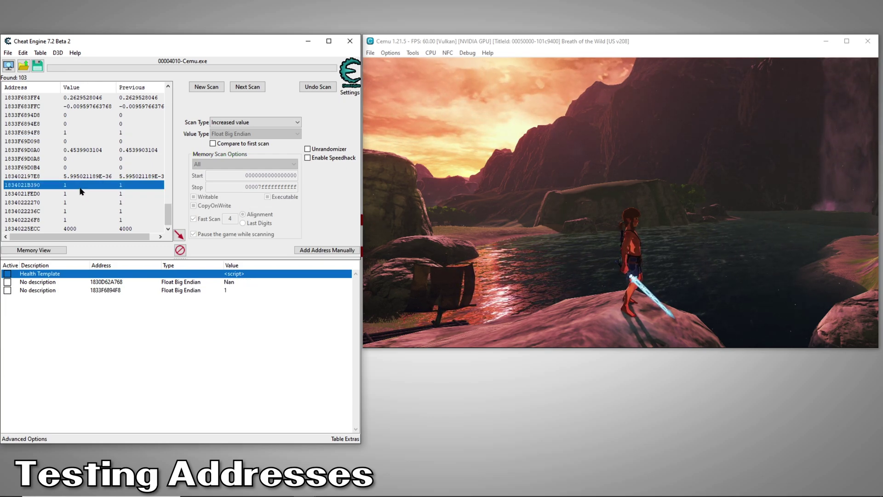
shift+click(82, 228)
click(179, 236)
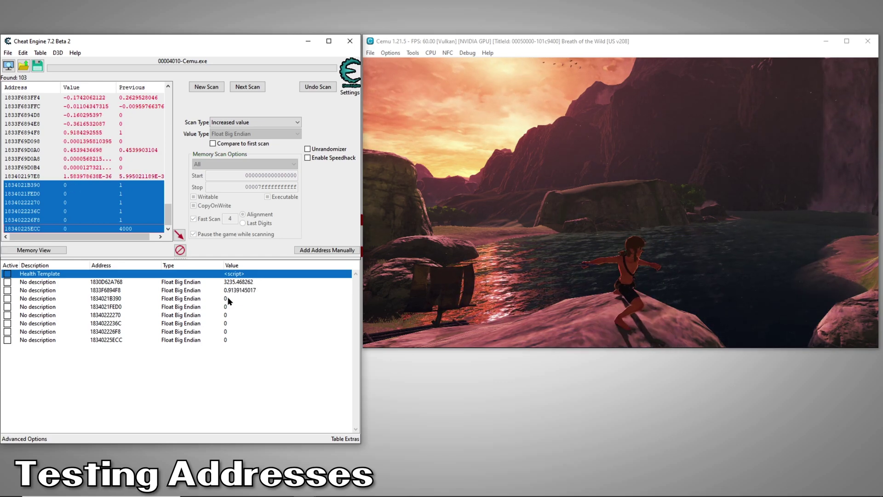
- Freeze-test and delete 1830D62A768, then delete the other wrong candidates above 18340225ECC
click(8, 283)
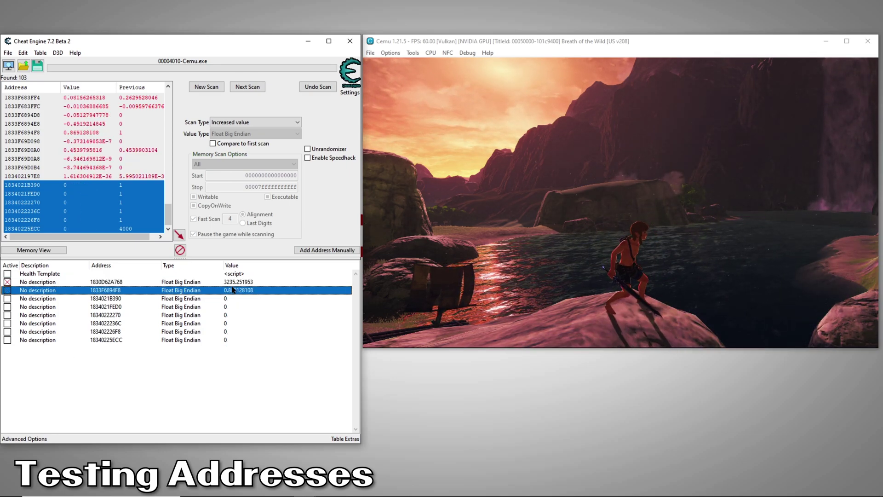
key(Delete)
key(Return)
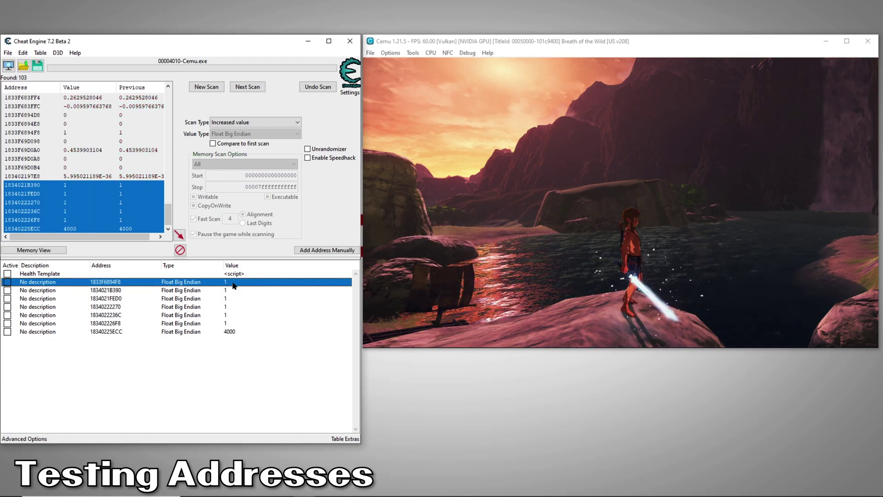
shift+click(229, 323)
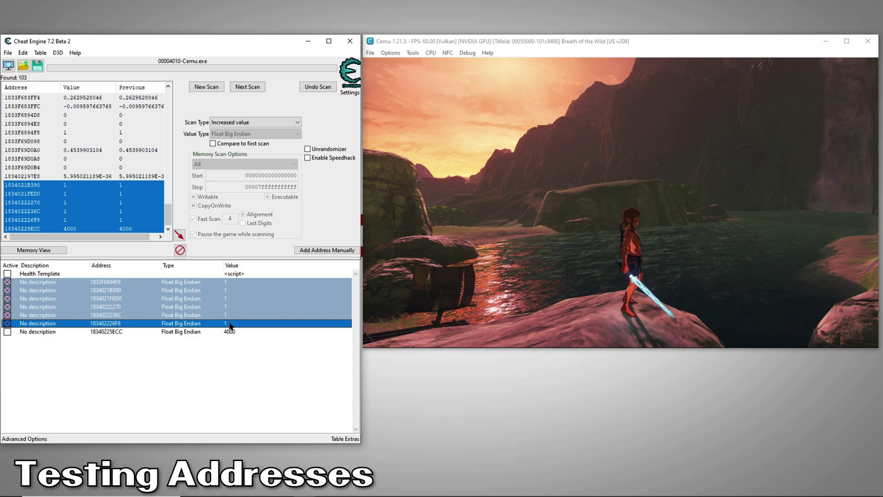
key(Delete)
key(Return)
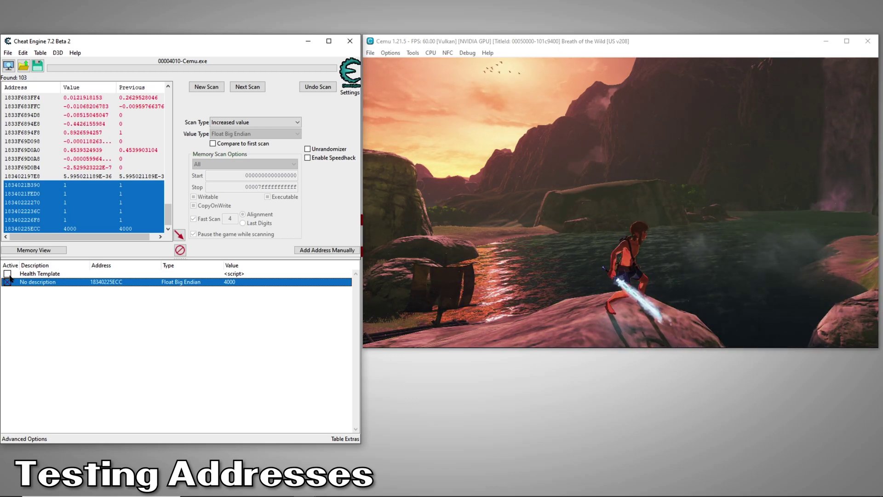
- Change the 18340225ECC entry's value to 0
double_click(233, 282)
text(0)
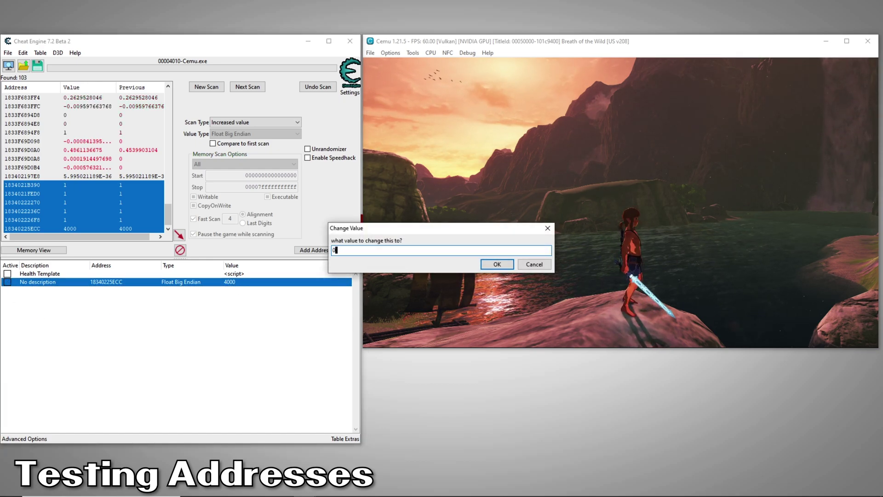
key(Return)
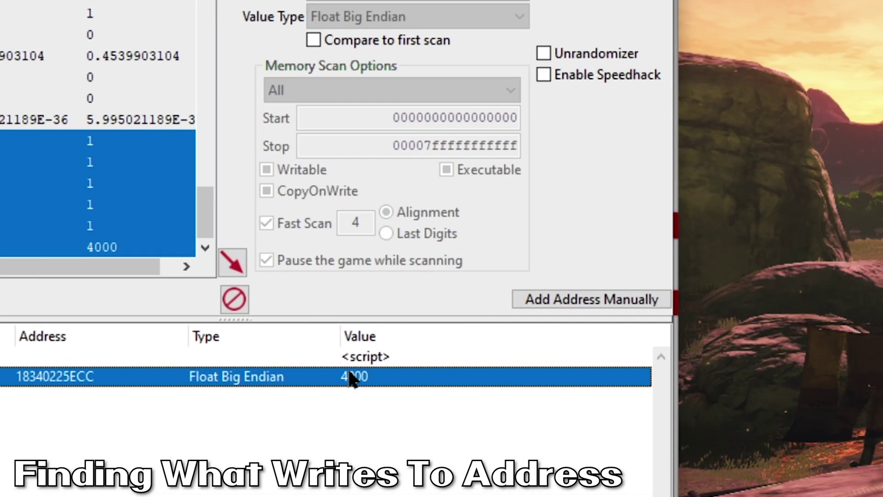
- Track what writes to 18340225ECC with the debugger and select the first movbe writer
right_click(352, 379)
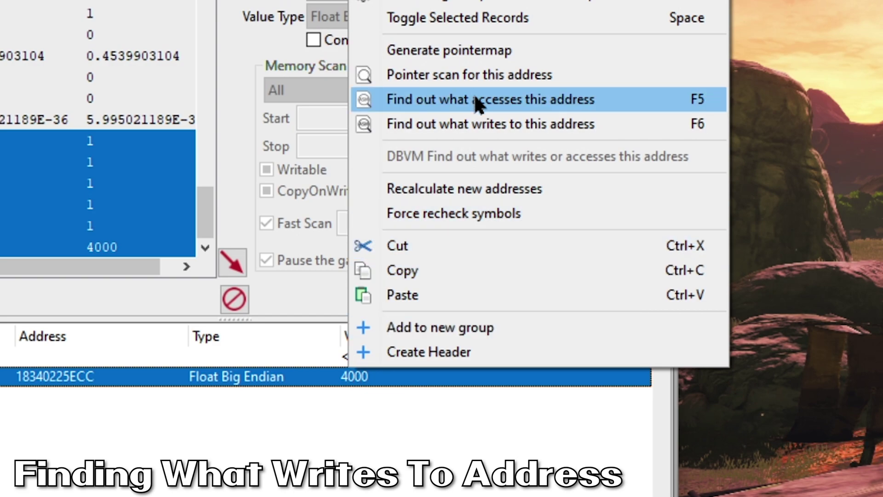
click(476, 129)
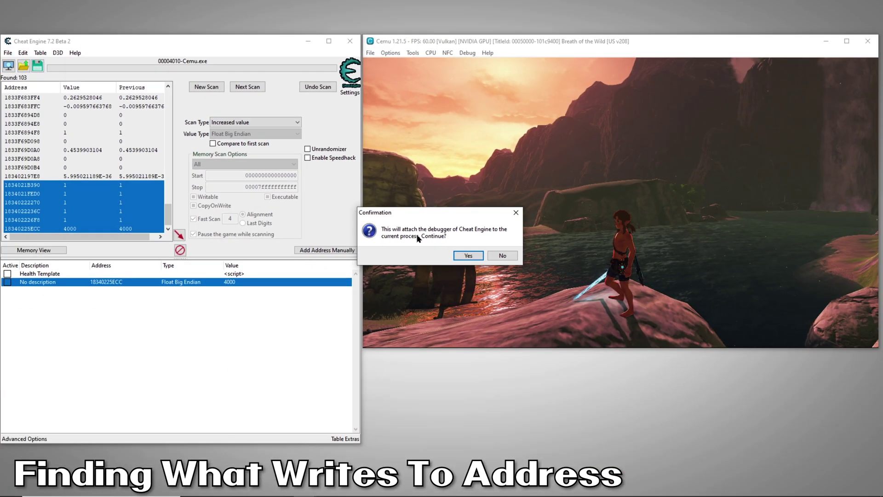
click(468, 256)
drag(344, 269, 331, 309)
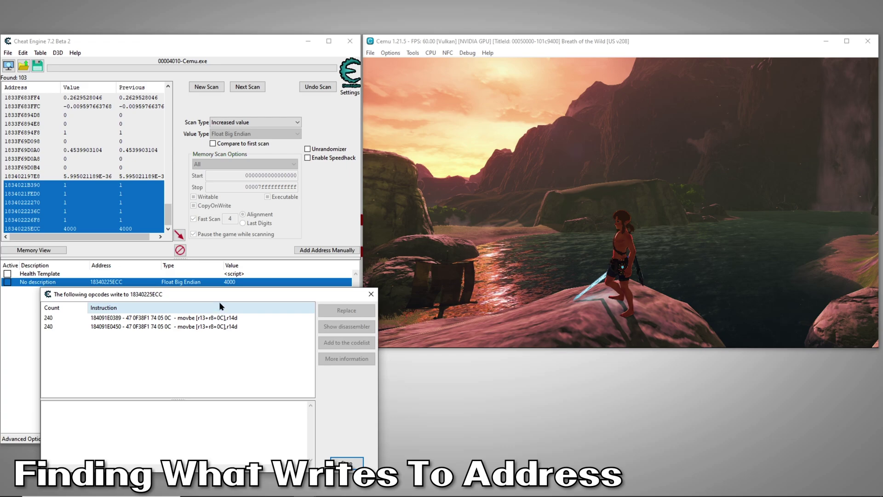
drag(224, 304, 225, 308)
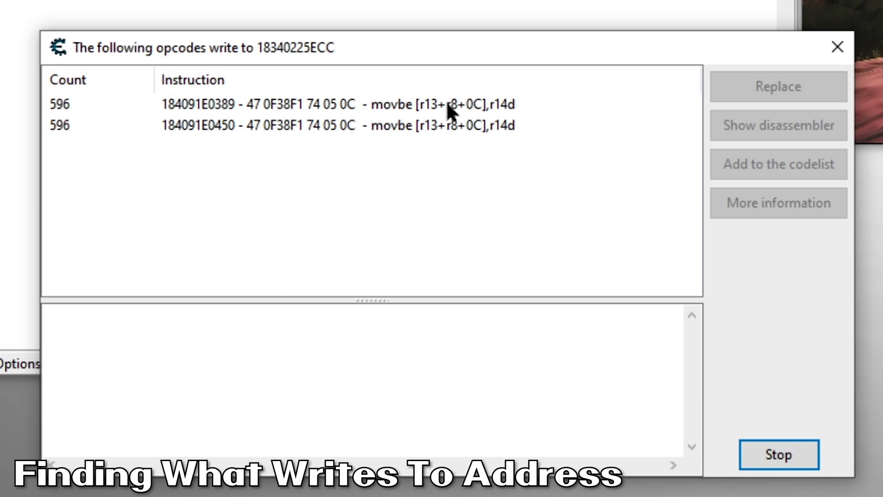
click(446, 104)
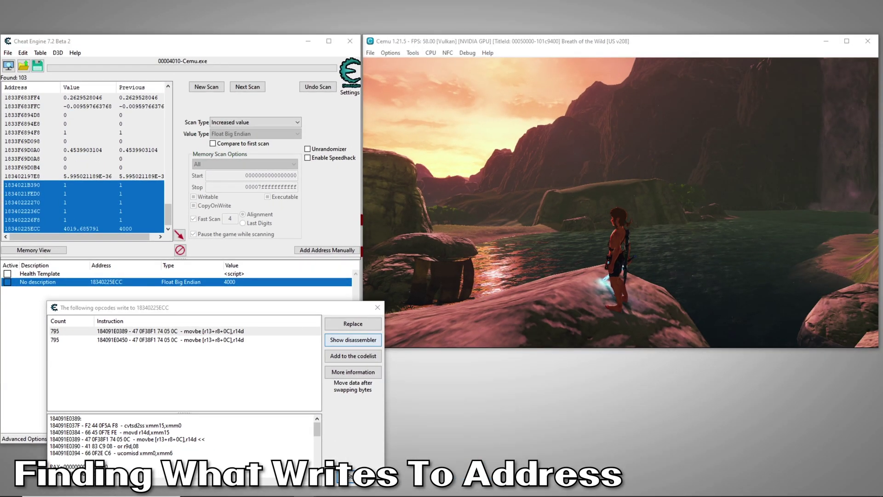
- Show the disassembly at 184091E0389 and replace its movbe with nops
click(518, 254)
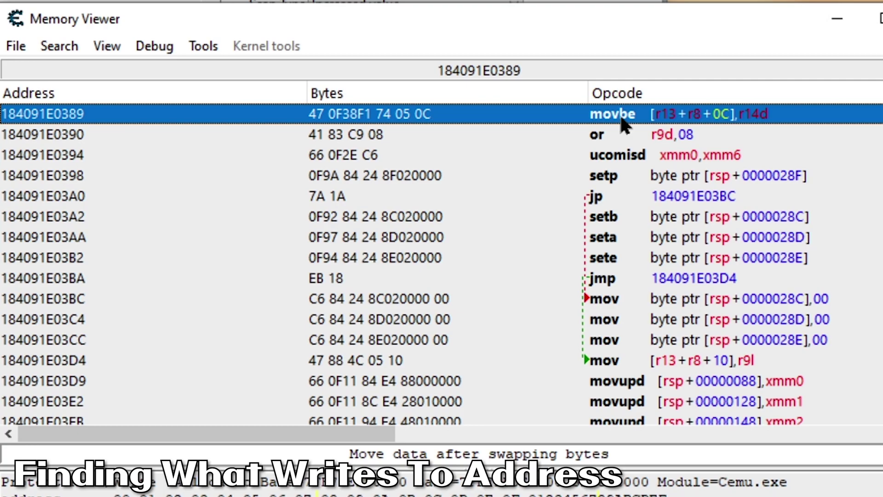
right_click(619, 114)
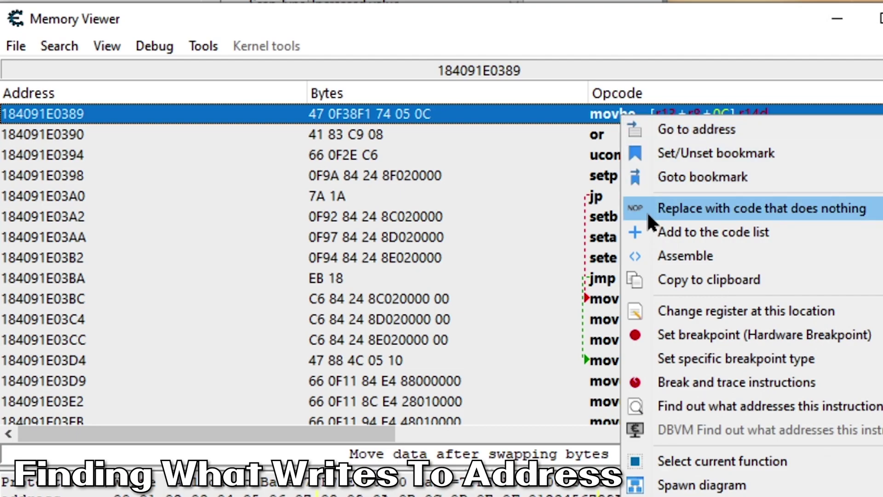
click(648, 228)
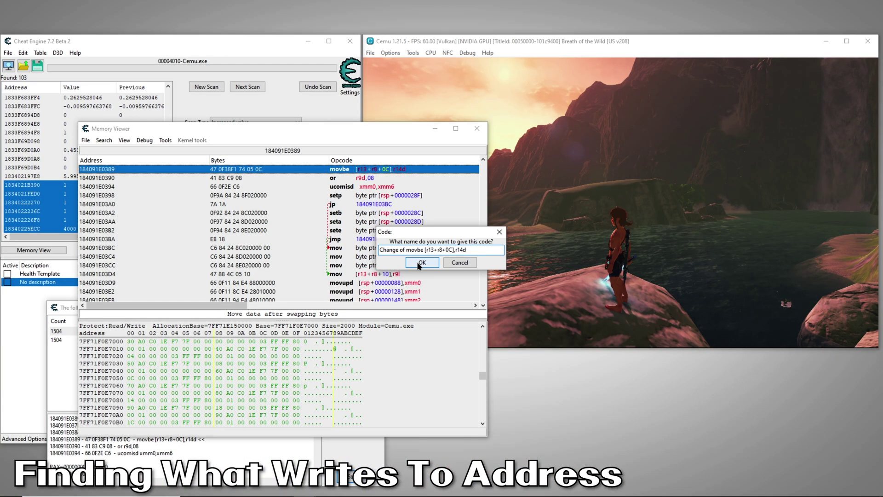
click(455, 357)
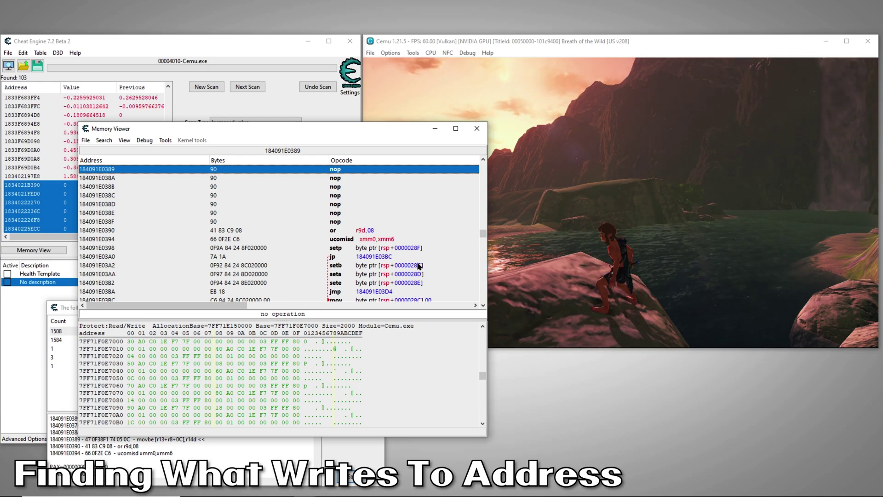
- Restore the original movbe at 184091E0389 and show the writer at 184091E0450
right_click(336, 172)
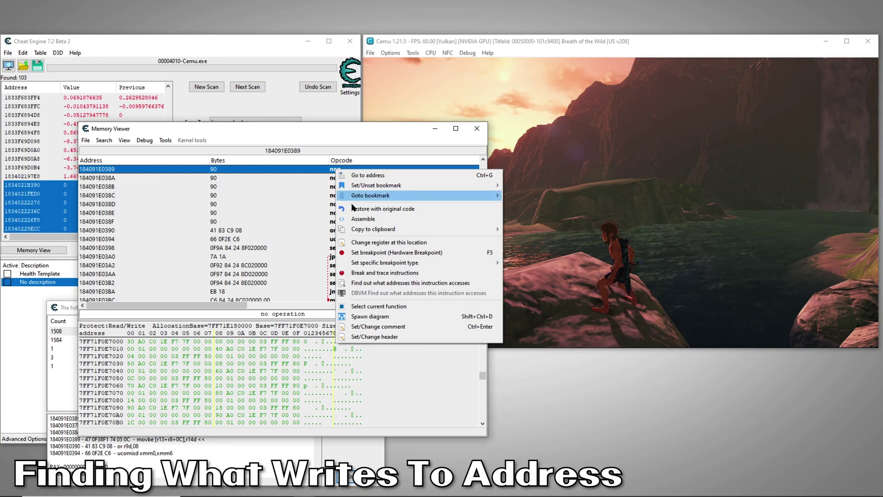
click(354, 209)
click(55, 339)
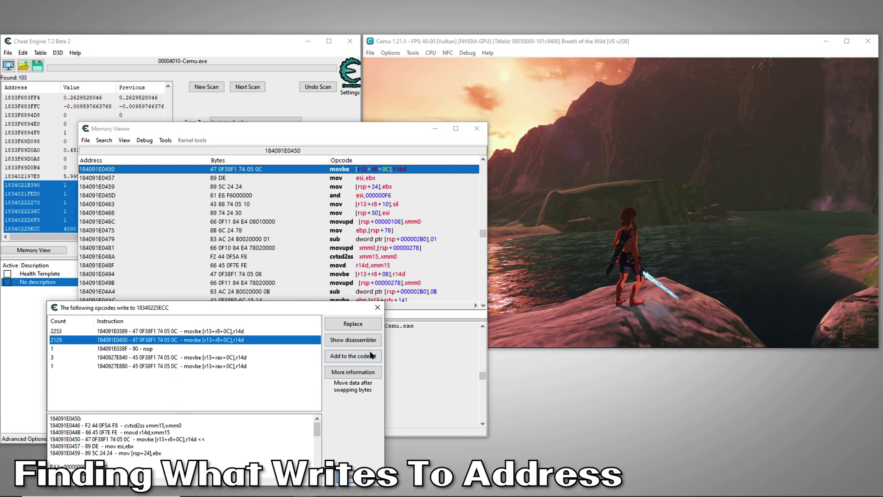
click(352, 341)
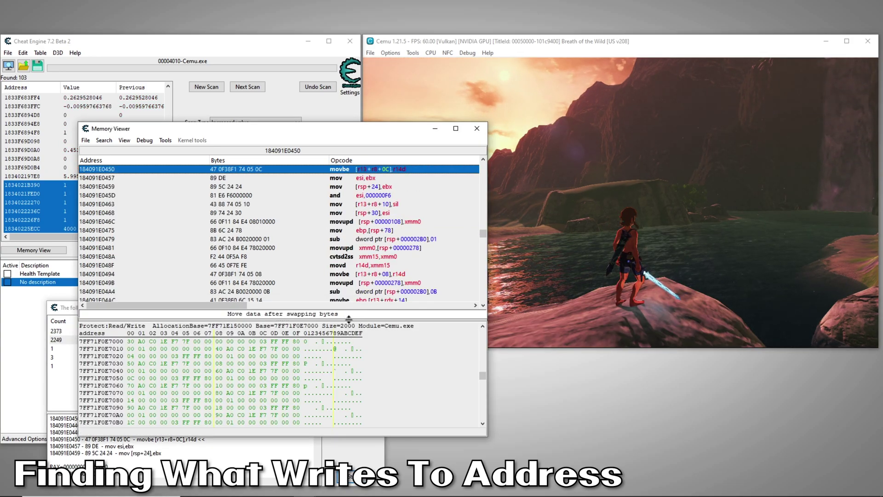
- Test nopping the movbe at 184091E0450, then restore its original code
right_click(339, 175)
click(356, 208)
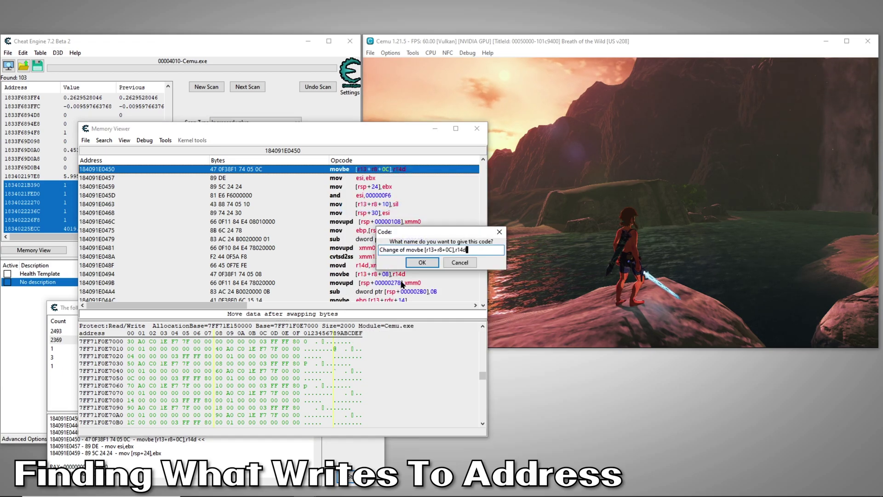
click(422, 262)
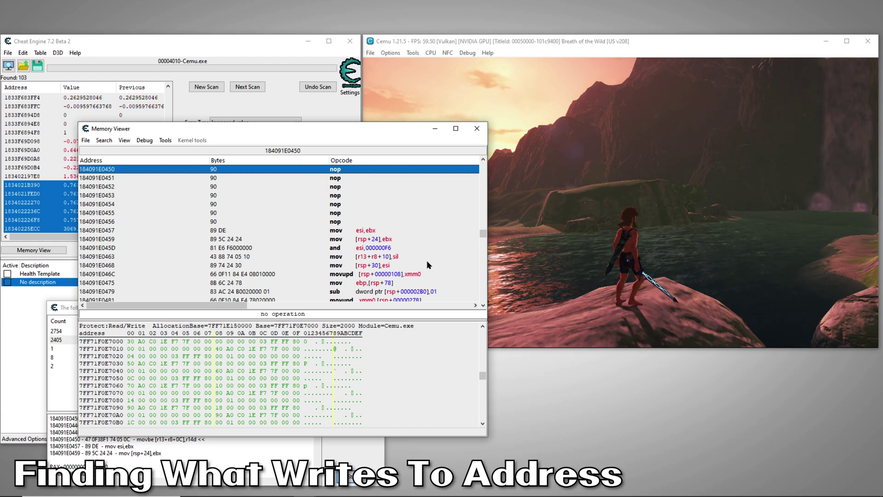
right_click(339, 171)
click(354, 205)
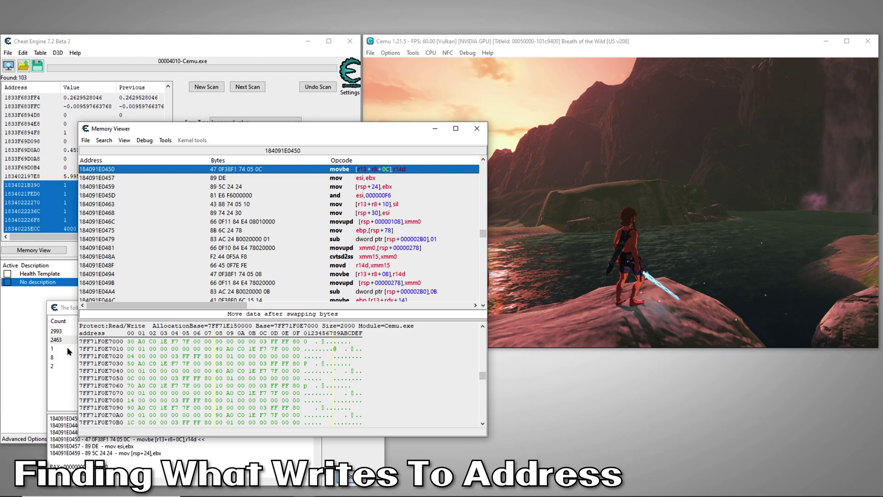
click(68, 364)
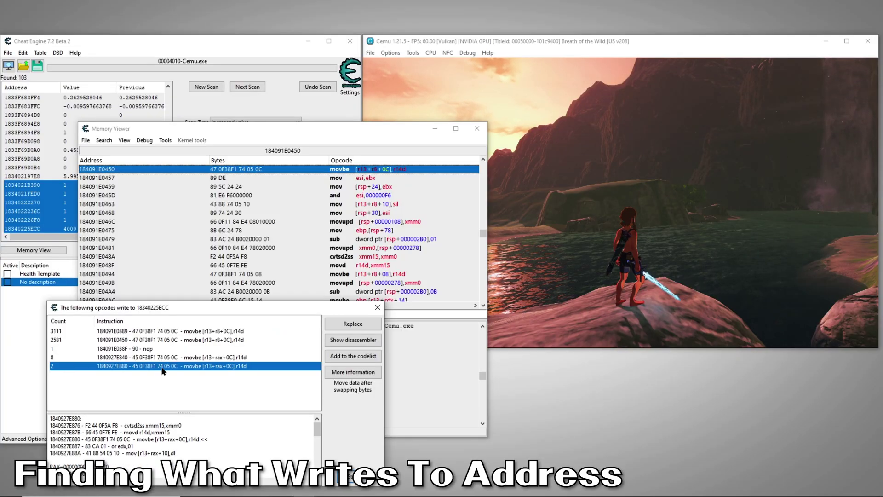
- Nop the movbe writer at 1840927E880, test it, then restore the original code
click(342, 343)
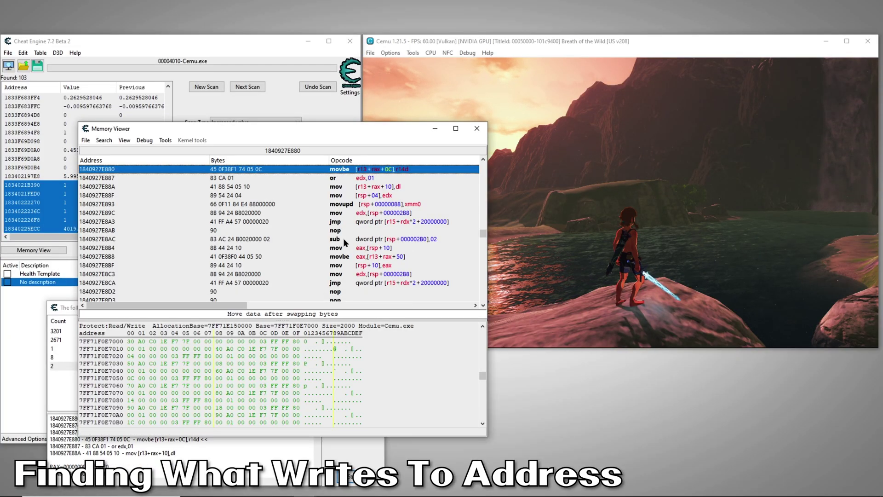
right_click(342, 174)
click(354, 209)
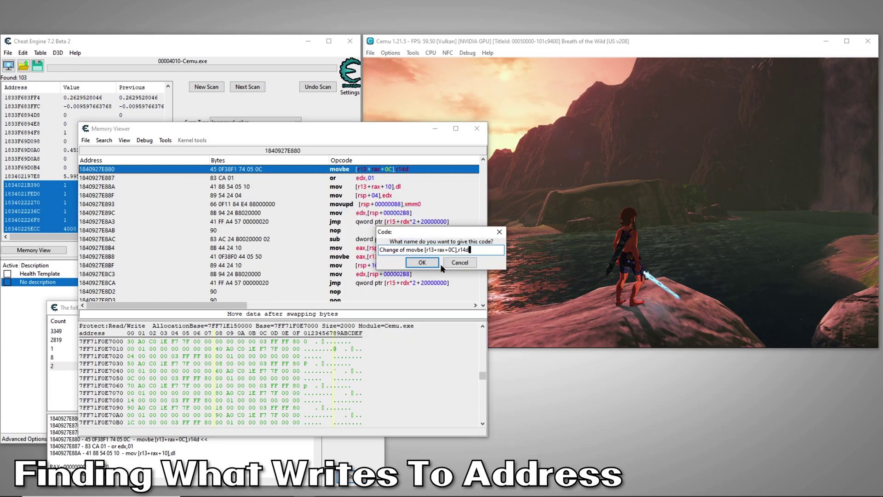
click(422, 262)
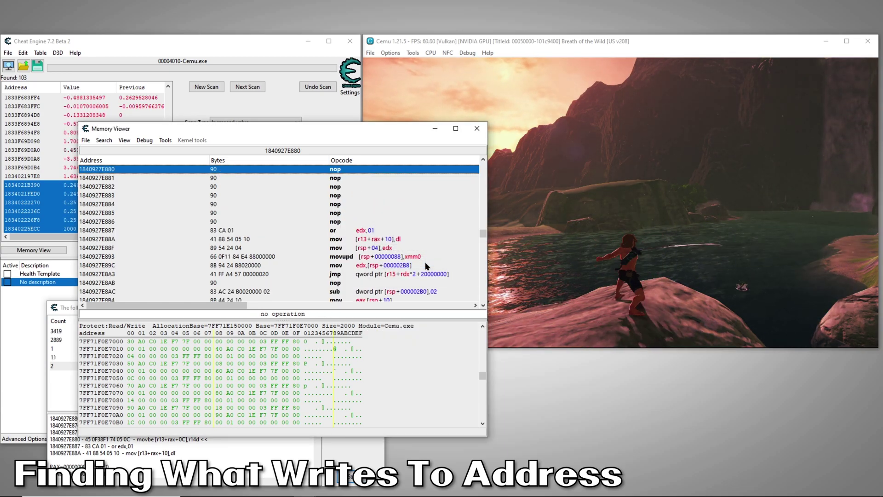
right_click(333, 172)
click(351, 208)
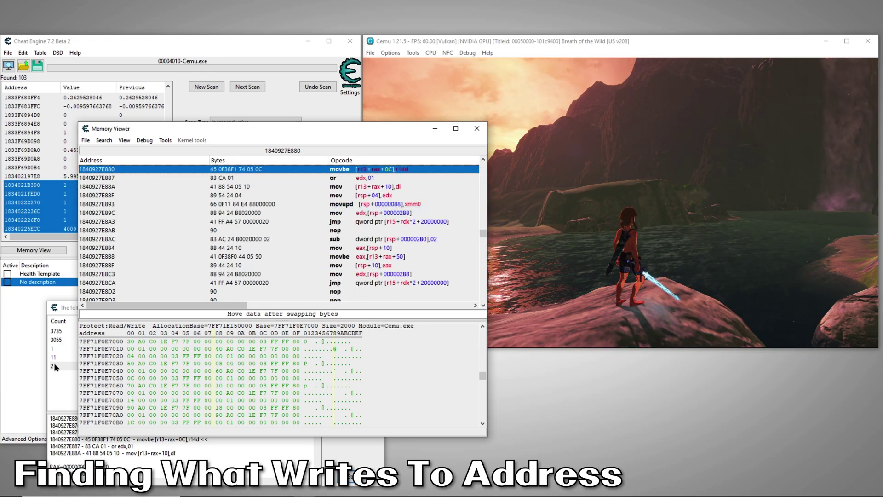
- Nop the movbe writer at 1840927E840, test it, then restore the original code
click(63, 361)
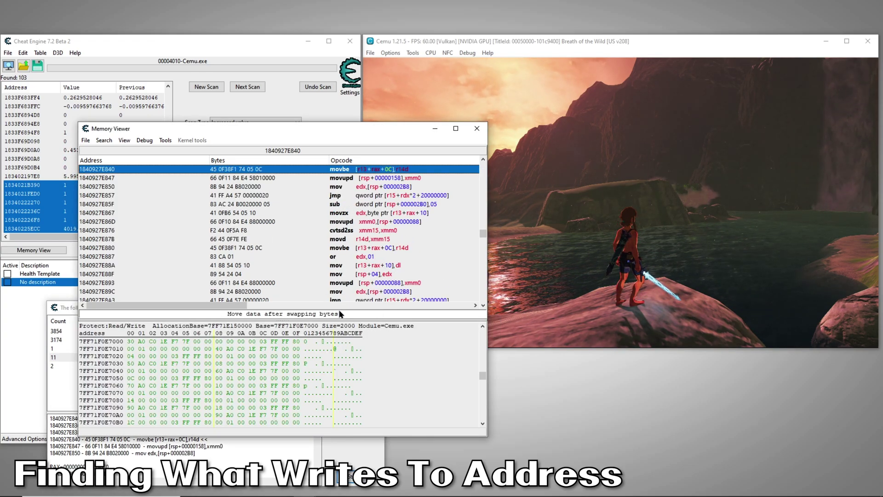
right_click(339, 173)
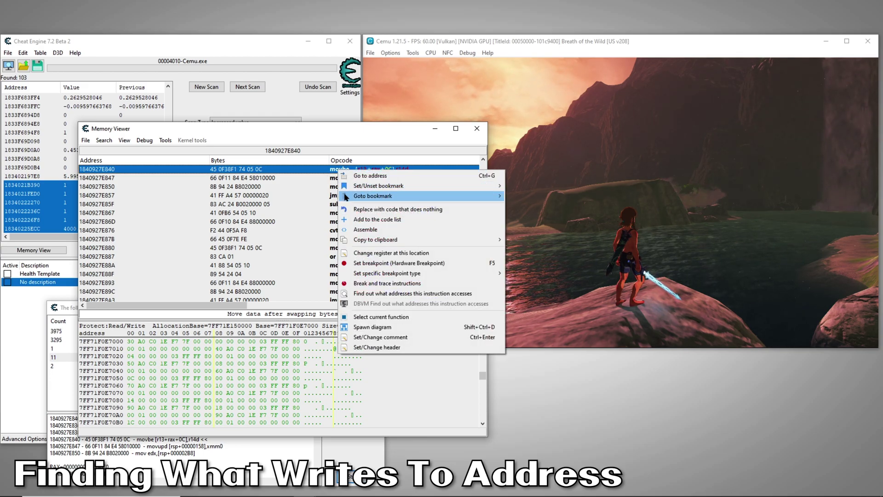
click(346, 209)
click(420, 262)
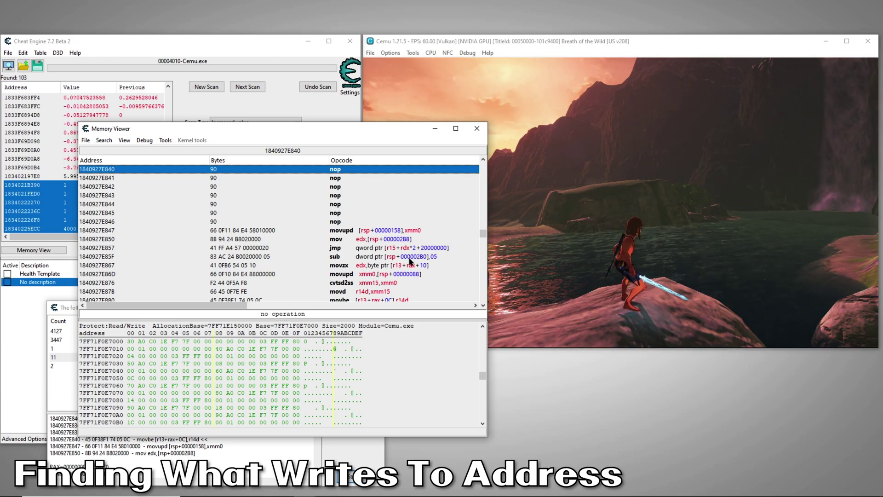
right_click(334, 172)
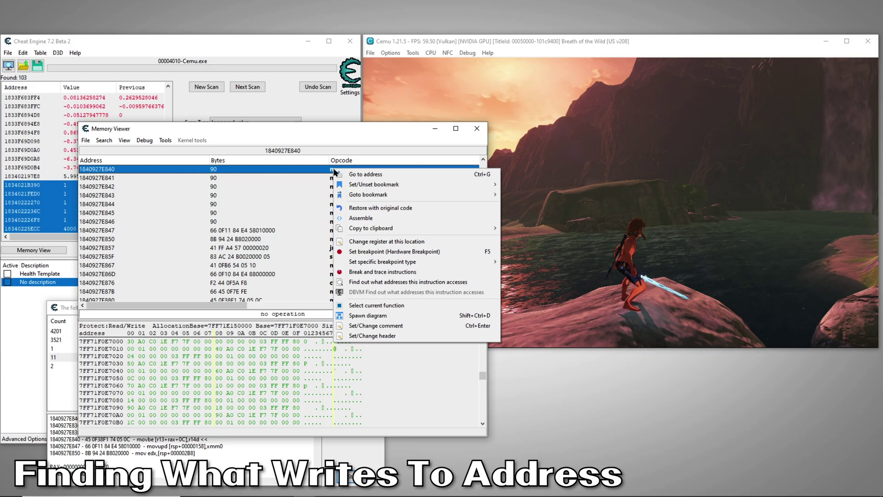
click(348, 208)
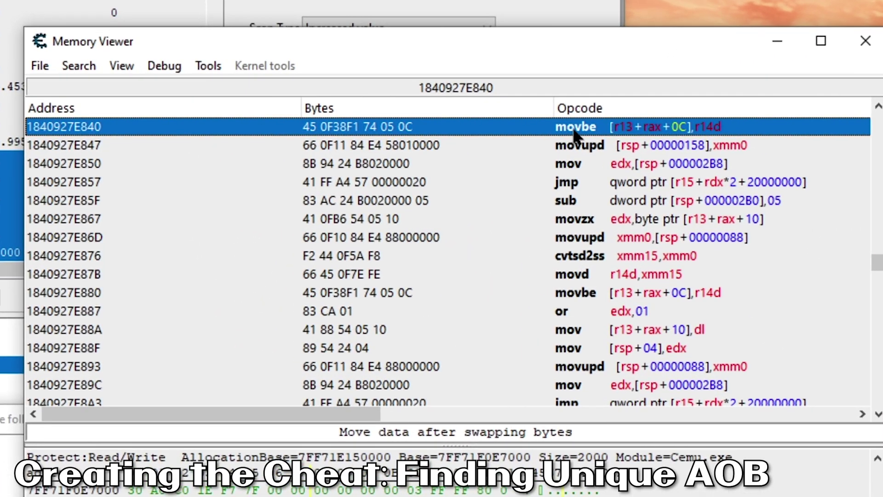
- Copy the bytes of the movbe at 1840927E840, without its address, to the clipboard
right_click(338, 170)
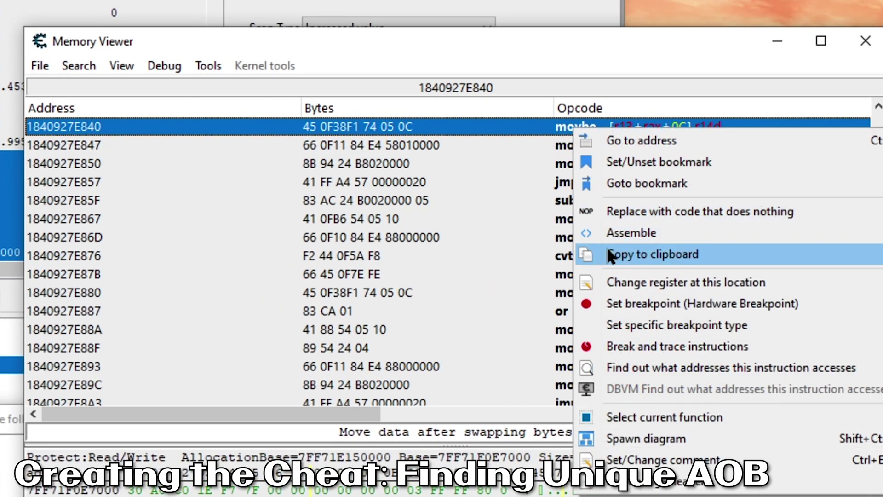
mouse_move(610, 256)
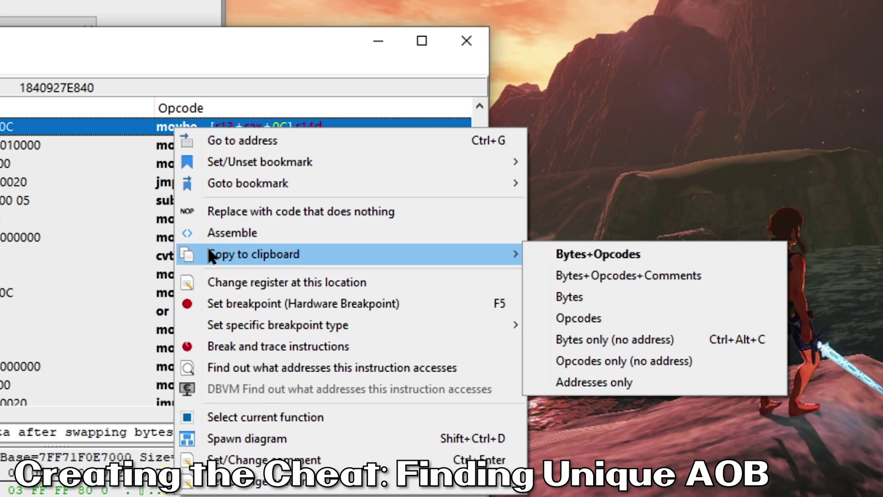
click(678, 341)
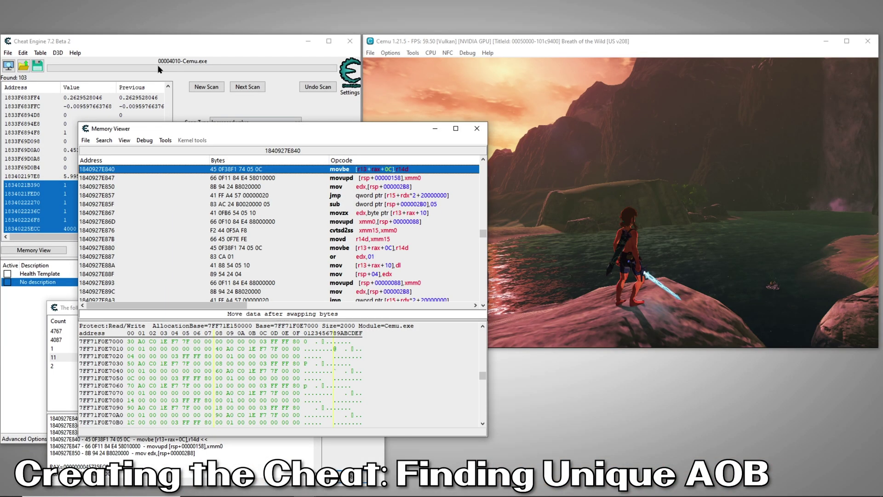
- Start a new array-of-bytes scan for the copied movbe instruction bytes
click(206, 87)
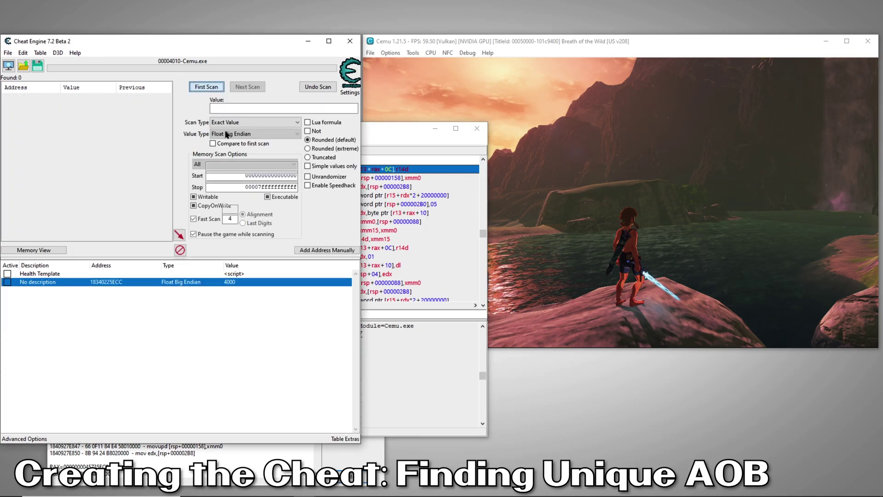
click(230, 134)
click(227, 198)
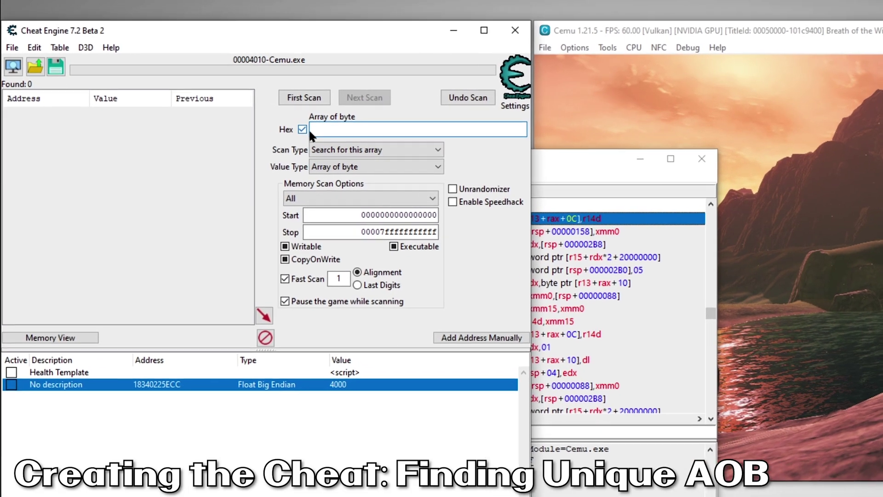
text(45 0F 38 F1 74 05 0C)
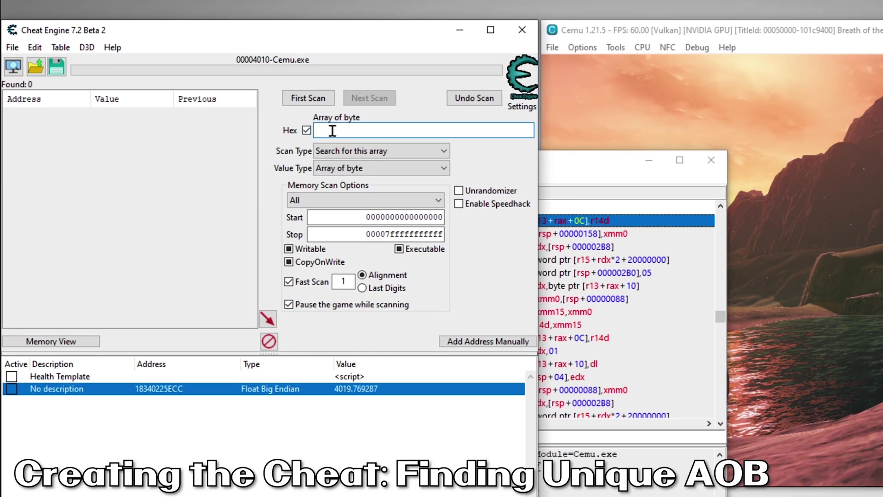
click(308, 98)
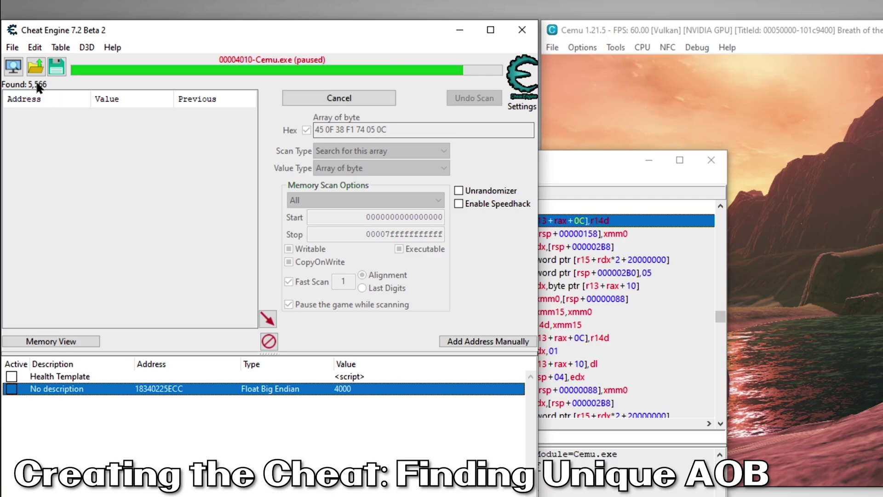
- Append the following instruction's bytes to the pattern and rescan memory
click(570, 172)
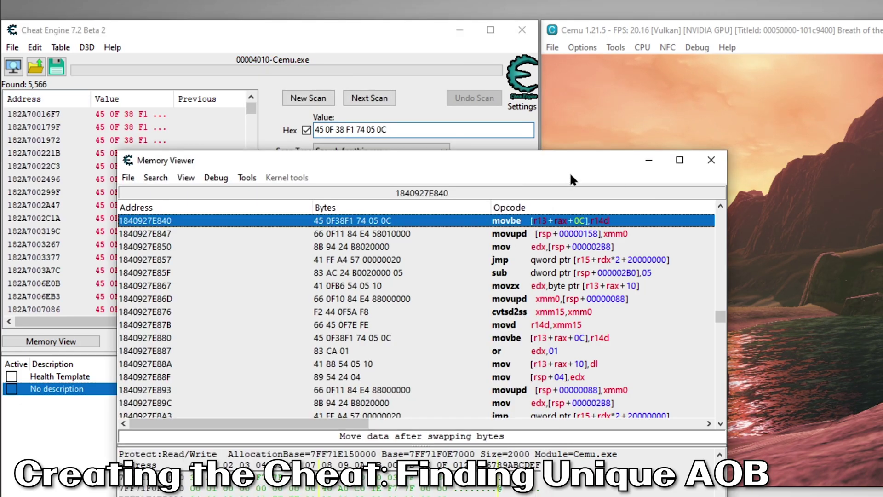
click(518, 236)
right_click(517, 235)
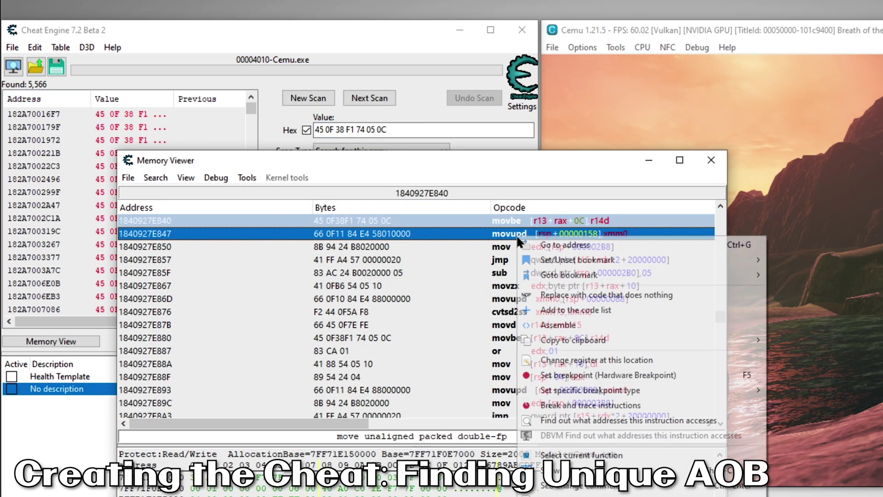
mouse_move(638, 343)
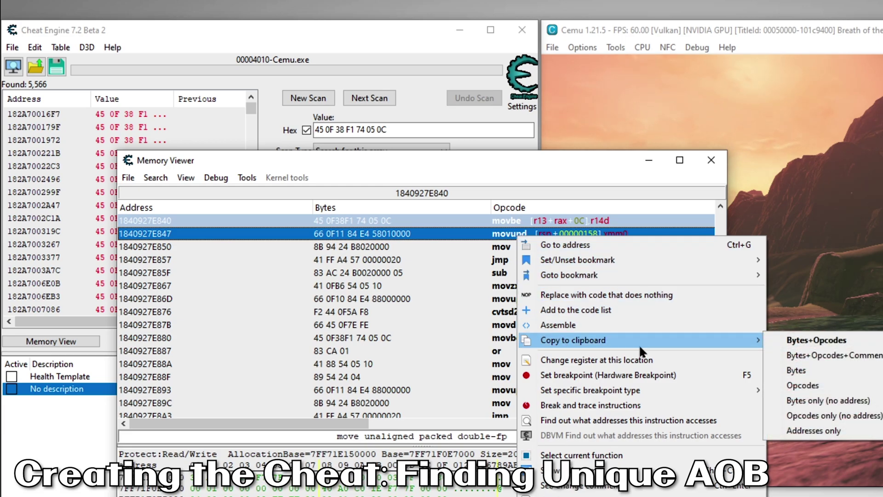
click(801, 398)
click(430, 130)
text(66 0F 11 84 E4 58 01 00 00)
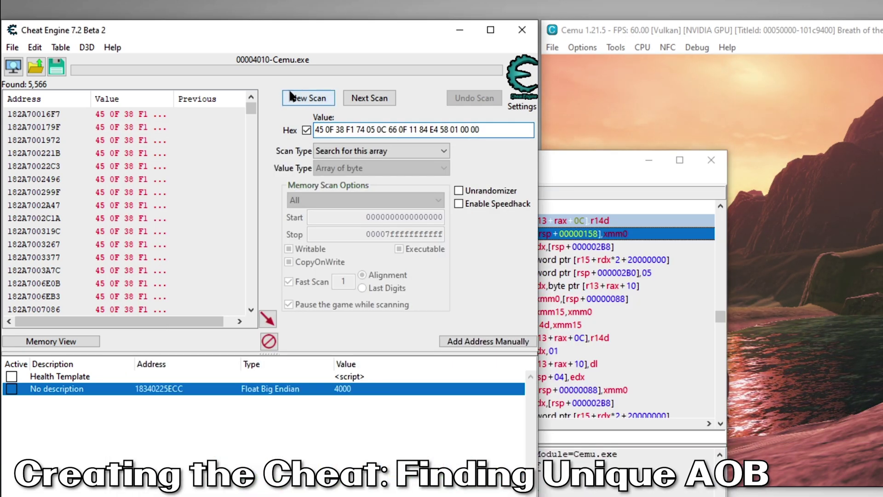
click(304, 98)
click(300, 100)
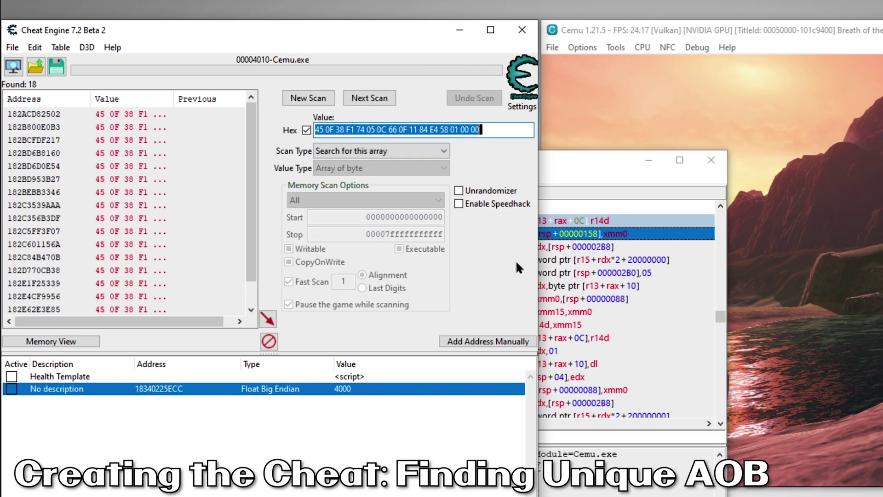
- Extend the pattern with one more instruction's bytes and rescan until the only match is at 1840927E840
click(586, 172)
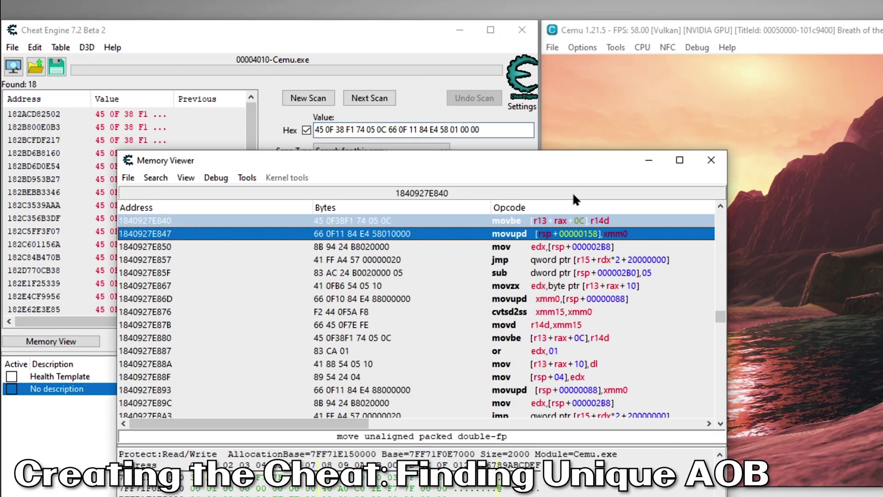
shift+click(506, 246)
right_click(505, 255)
mouse_move(620, 353)
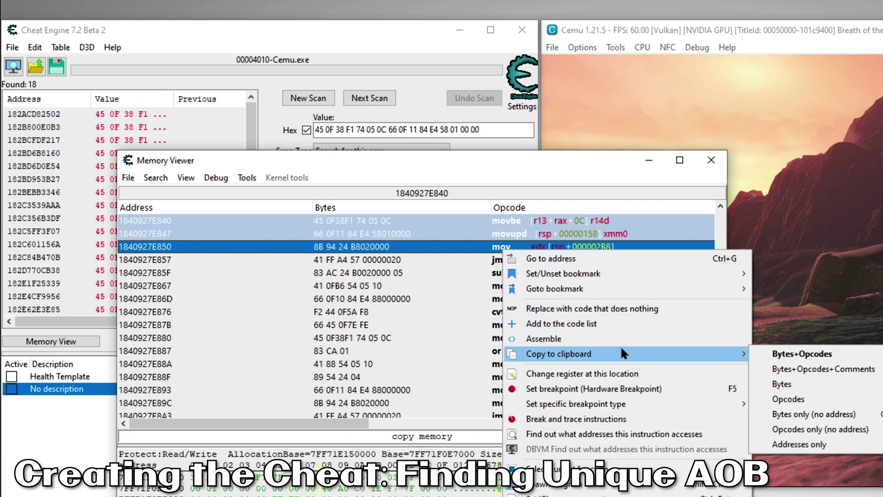
click(791, 413)
click(412, 129)
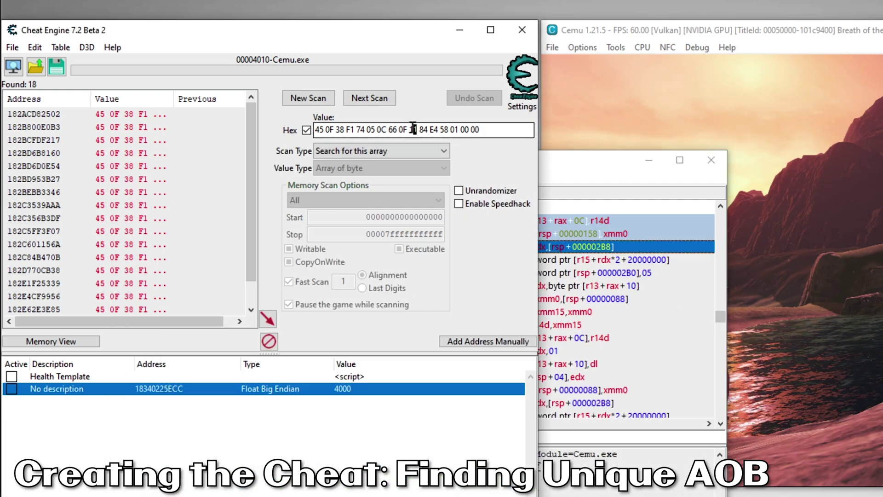
key(ctrl+v)
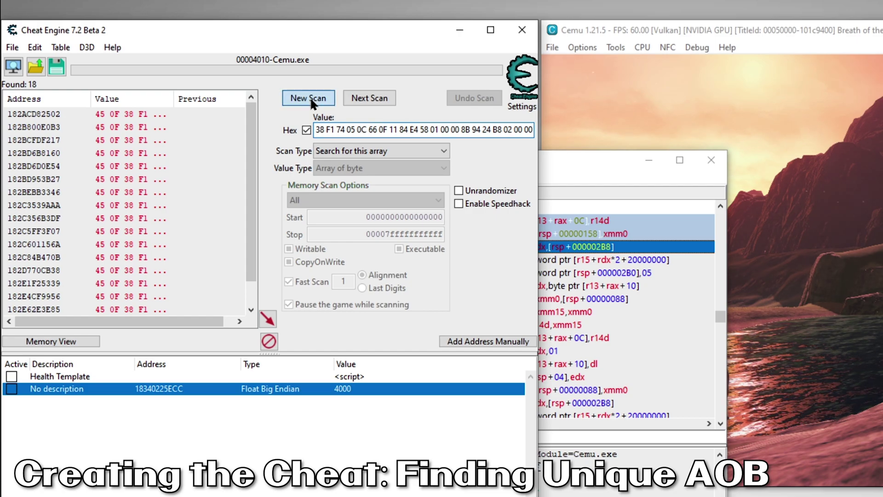
click(308, 99)
click(309, 99)
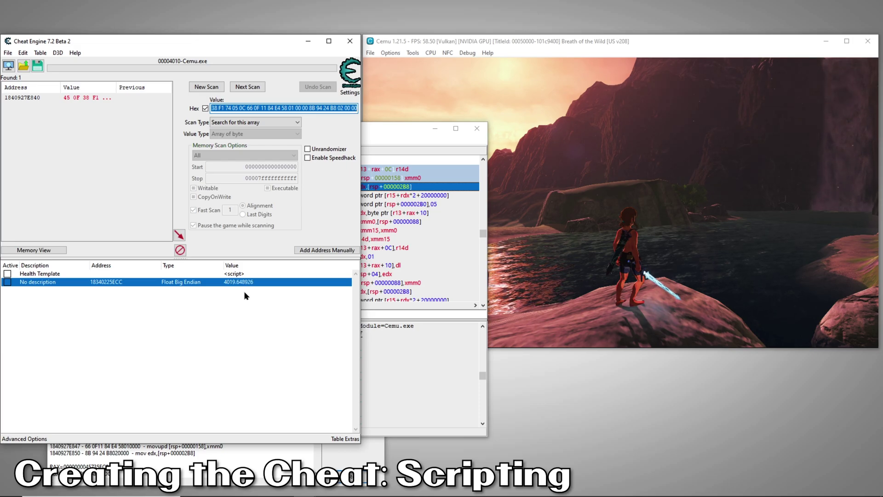
- Replace the aobscan pattern in the Health Template script with the unique byte pattern
click(246, 296)
click(234, 274)
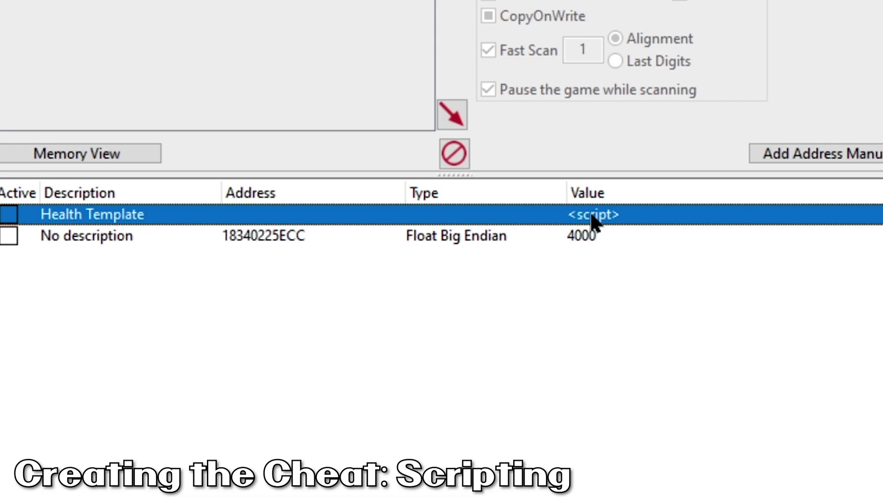
double_click(593, 215)
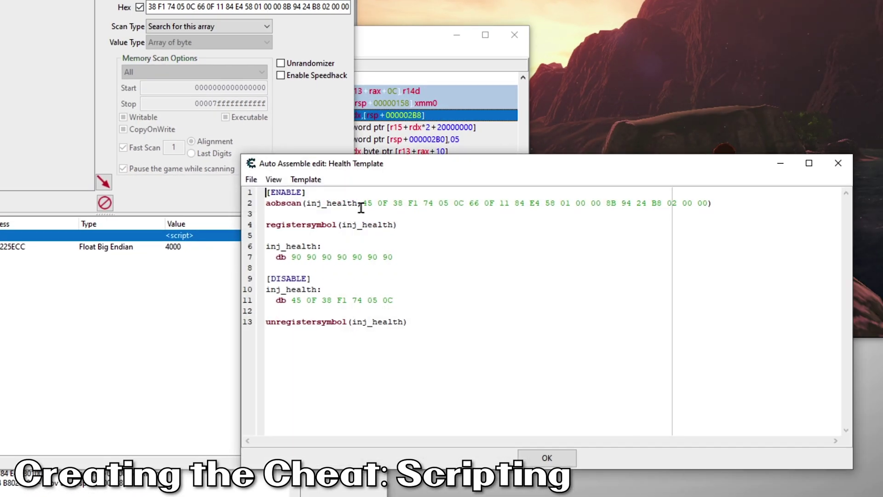
drag(362, 204, 686, 207)
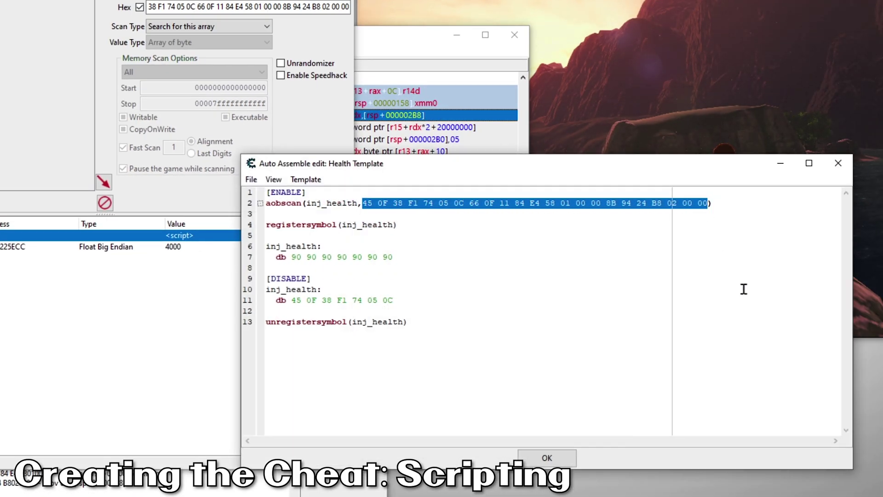
key(ctrl+v)
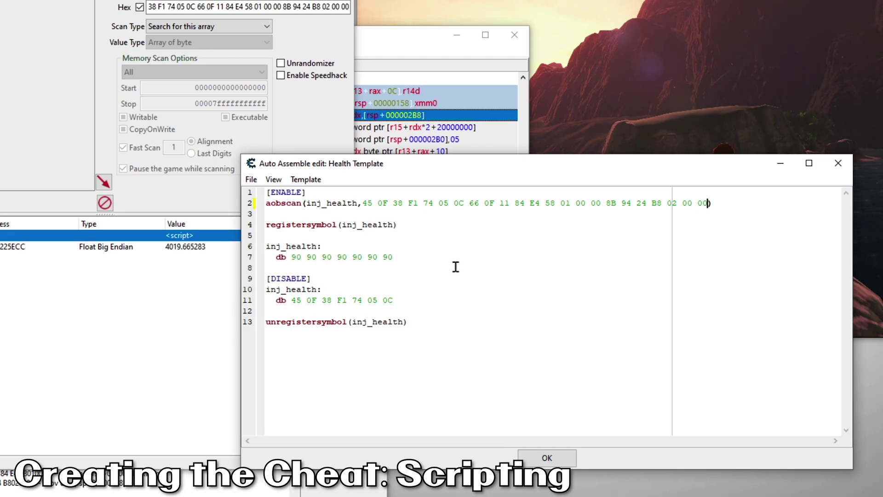
- Paste the movbe bytes 45 0F 38 F1 74 05 0C into the [DISABLE] section
click(400, 40)
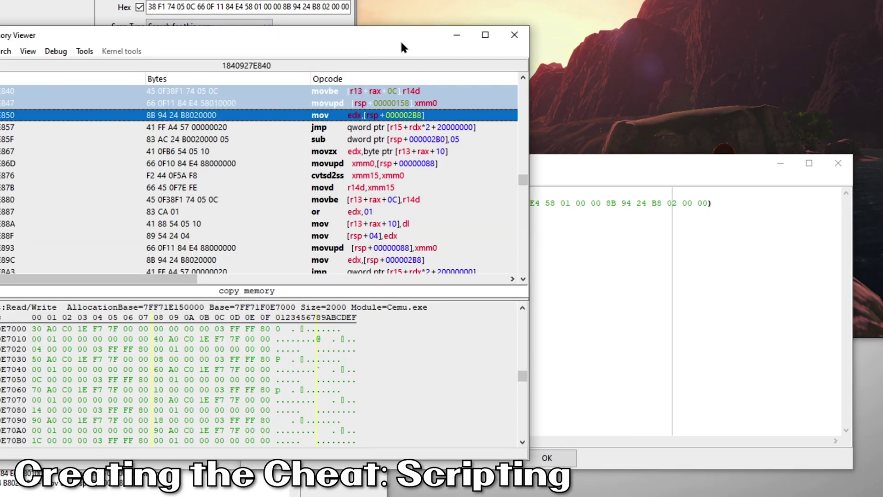
click(325, 90)
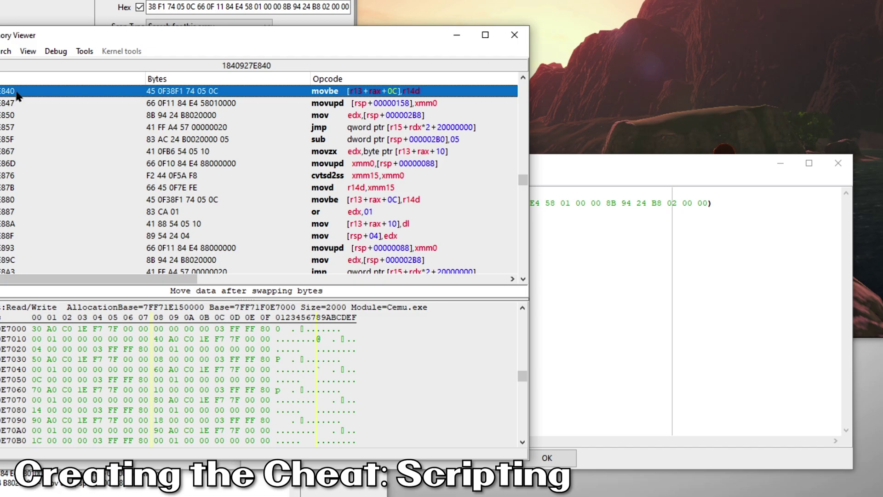
right_click(319, 94)
mouse_move(542, 171)
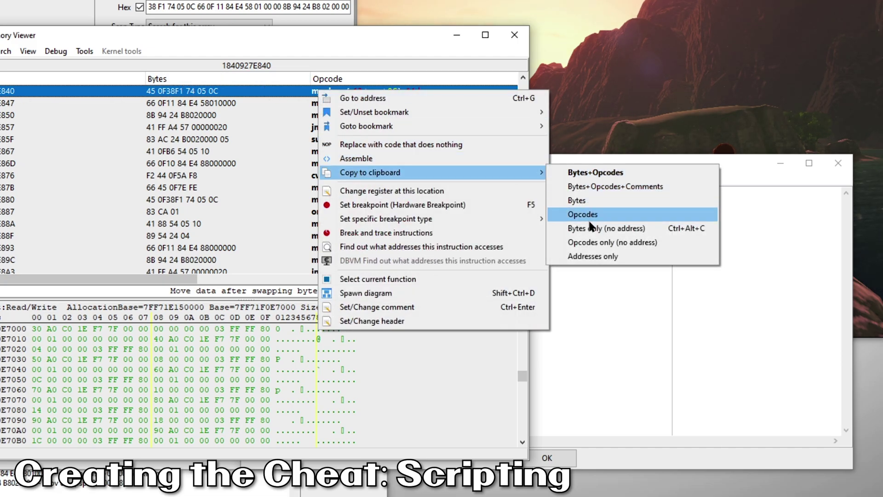
click(597, 228)
click(598, 182)
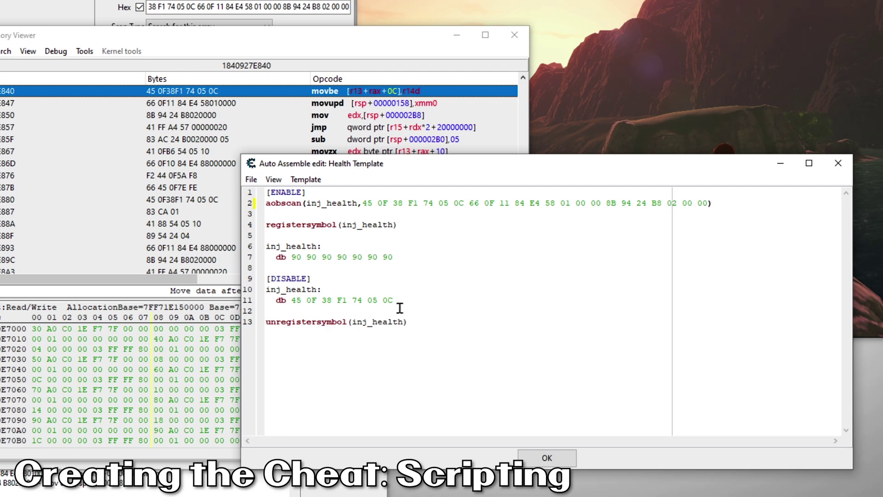
text(45 0F 38 F1 74 05 0C)
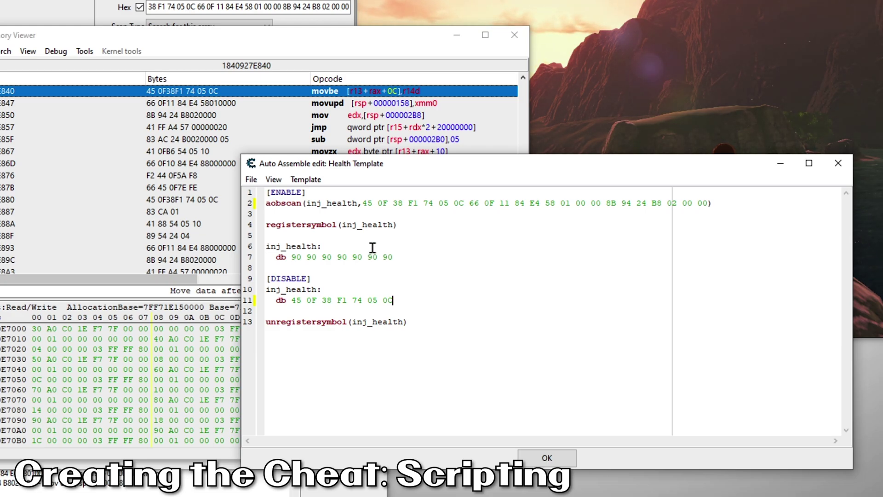
- Save the Health Template script and activate it to NOP the movbe at 1840927E840
click(539, 455)
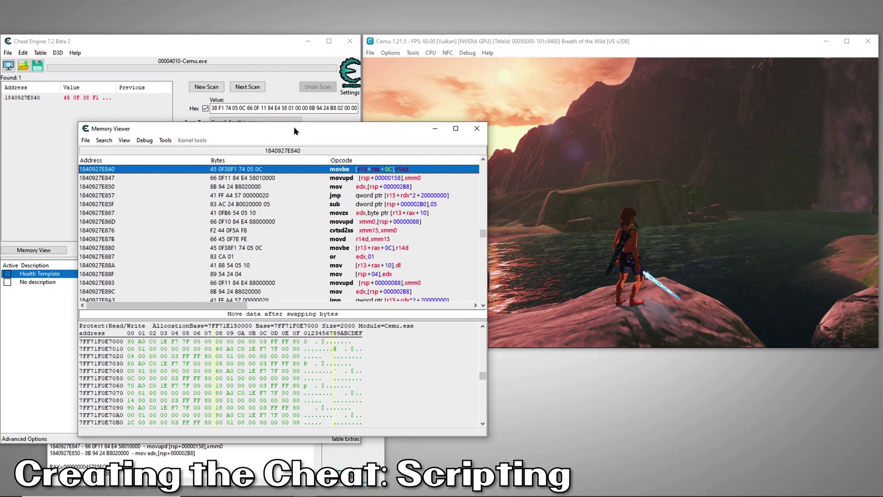
drag(262, 37, 723, 127)
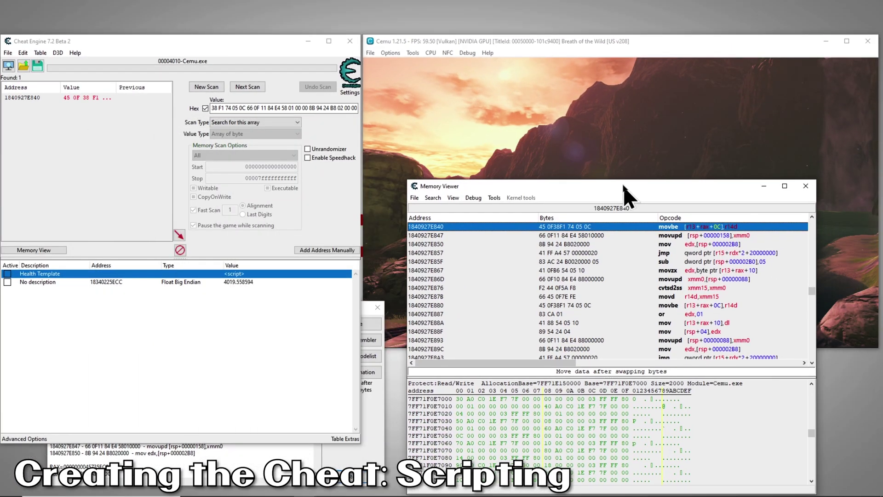
click(8, 275)
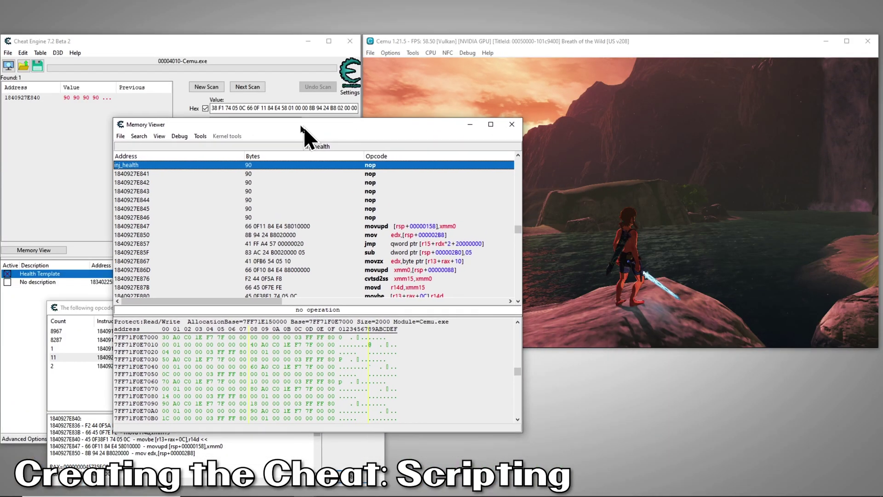
- Test the sword in Cemu, then deactivate Health Template to restore the original movbe bytes
drag(303, 126, 244, 119)
click(613, 45)
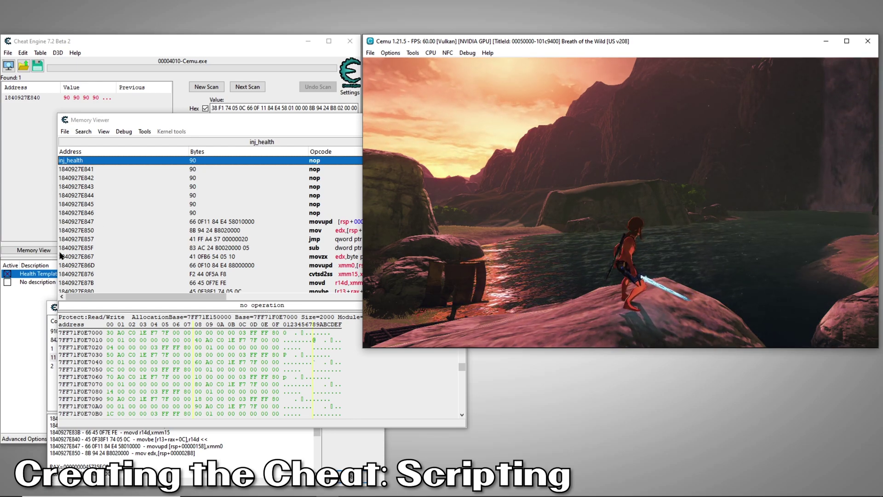
drag(230, 123, 556, 153)
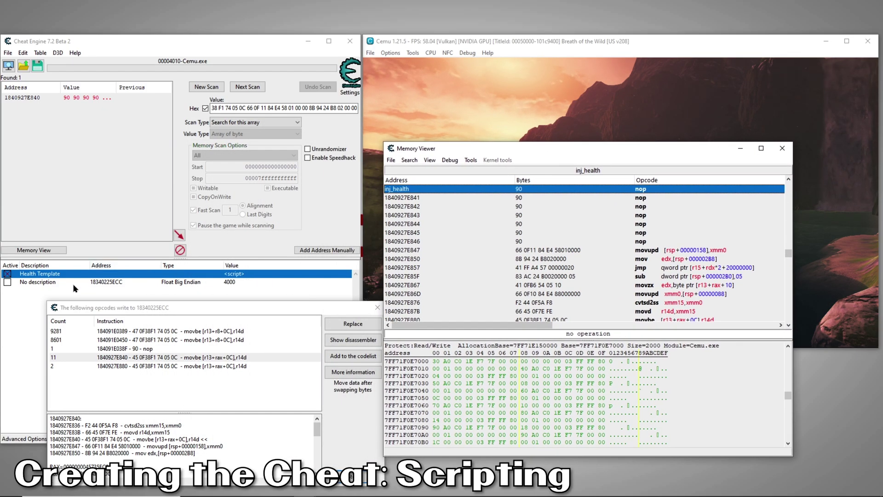
click(8, 274)
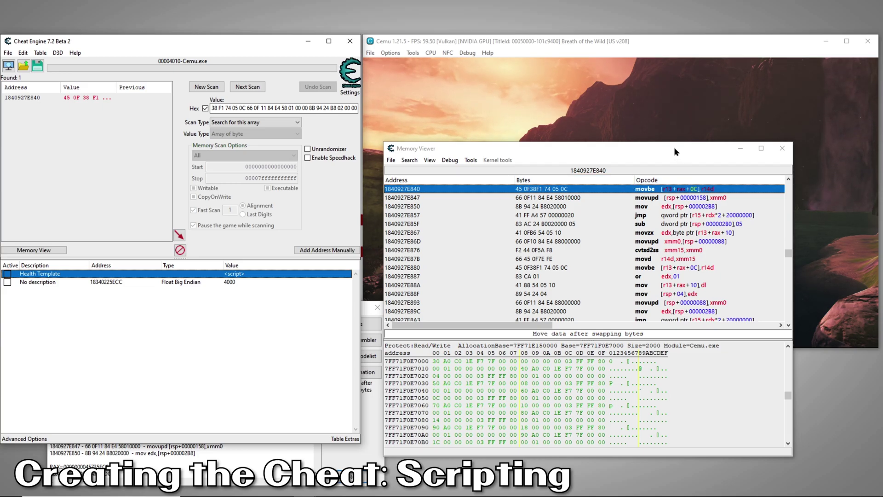
drag(675, 152, 472, 368)
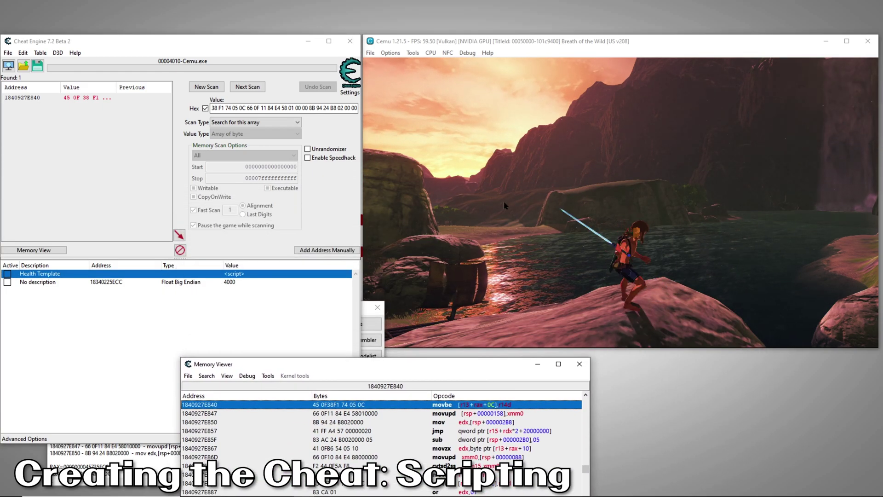